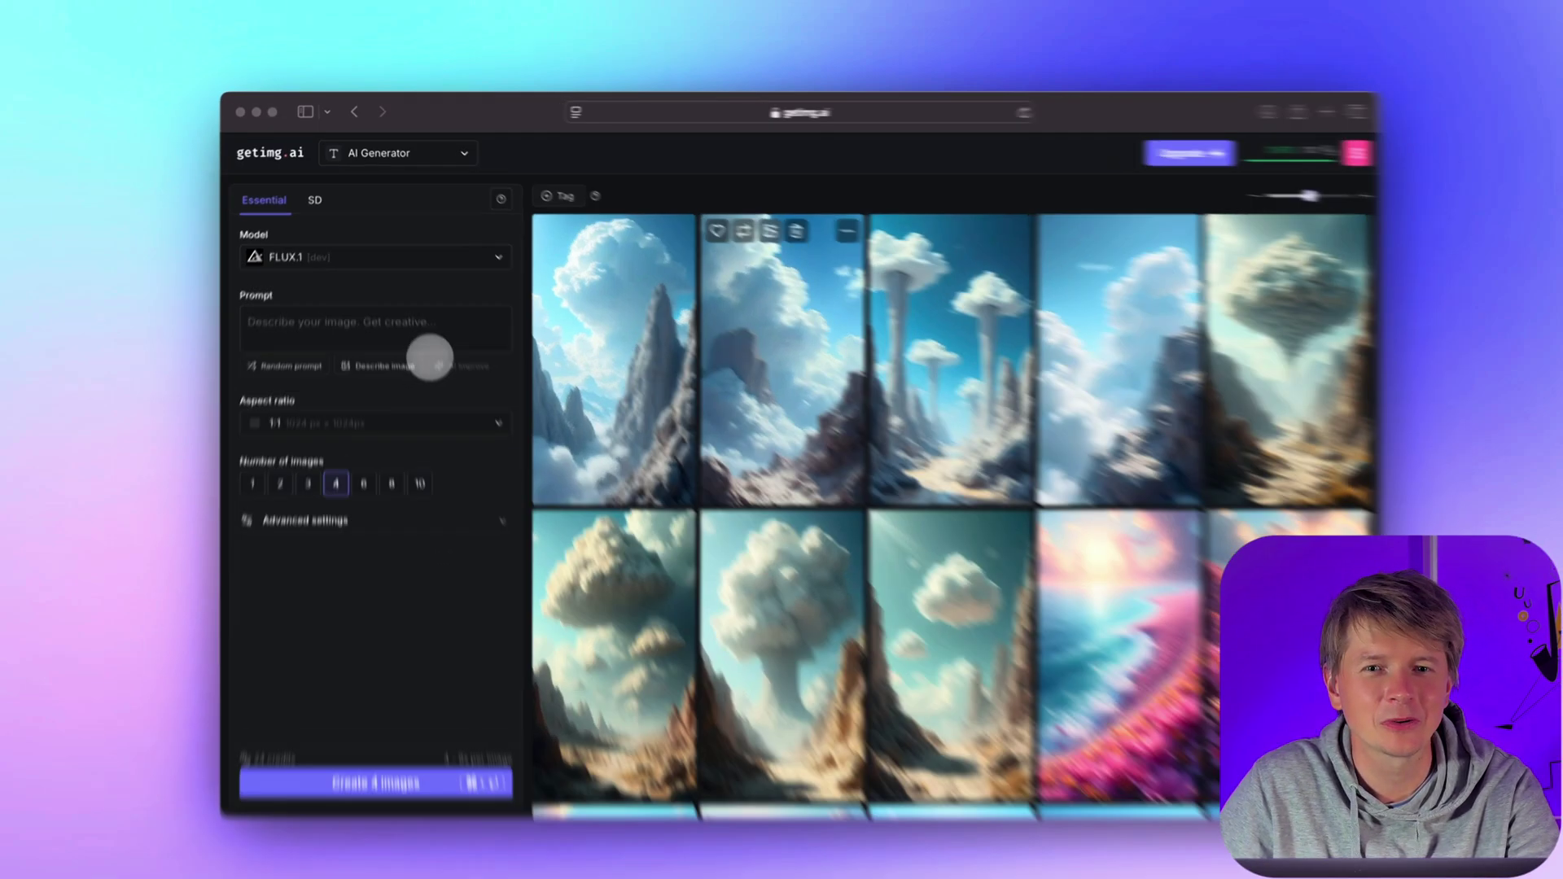
# Enter the prompt 'minimalistic portrait of a women with sunglasses'
pyautogui.click(432, 318)
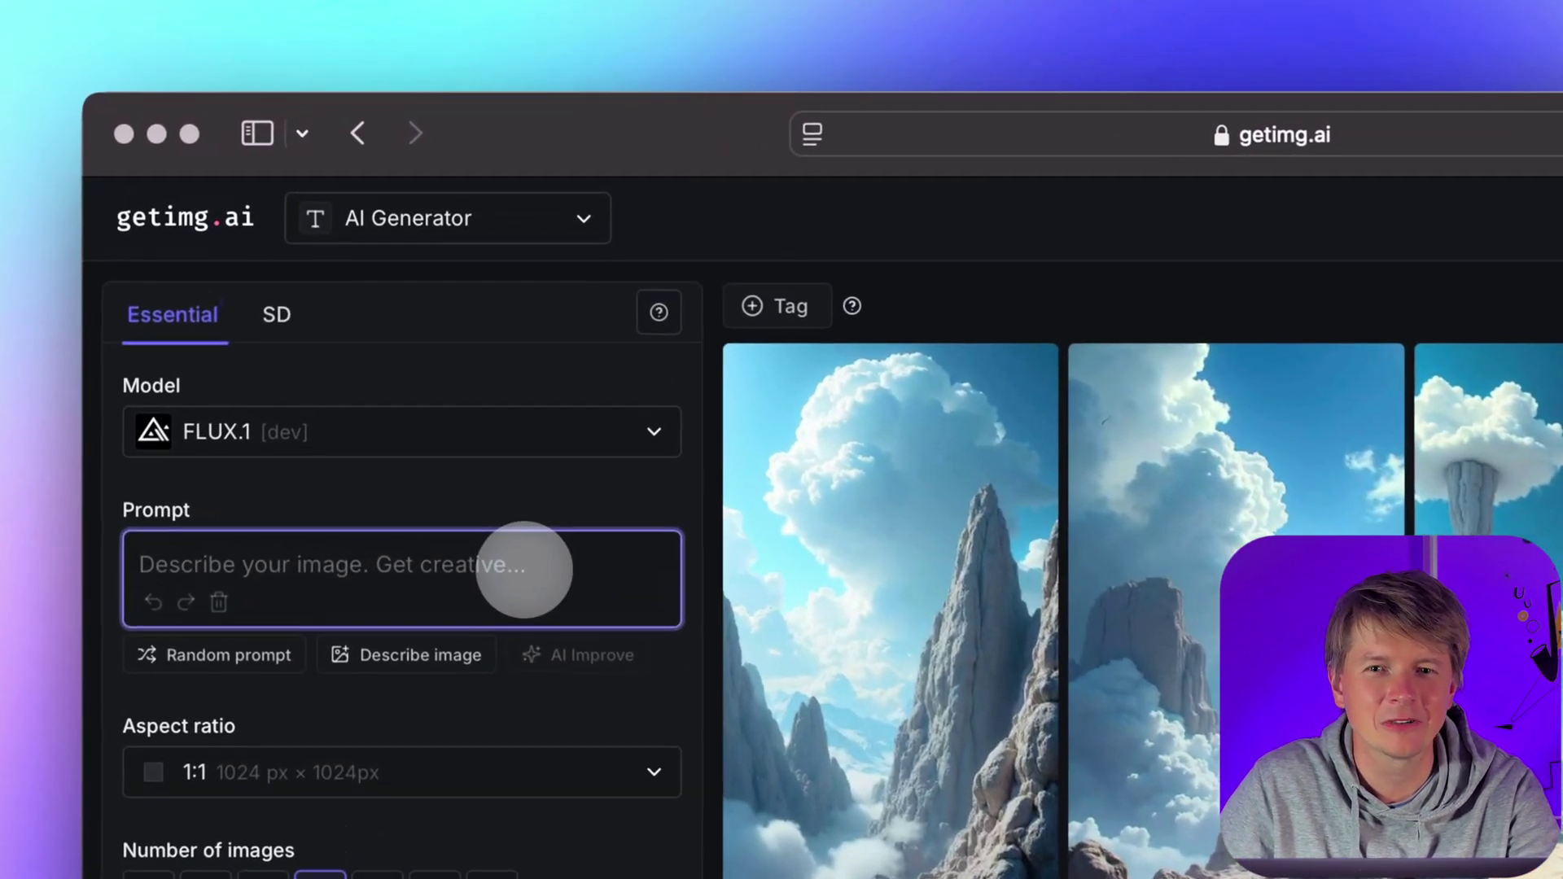
pyautogui.write('minim')
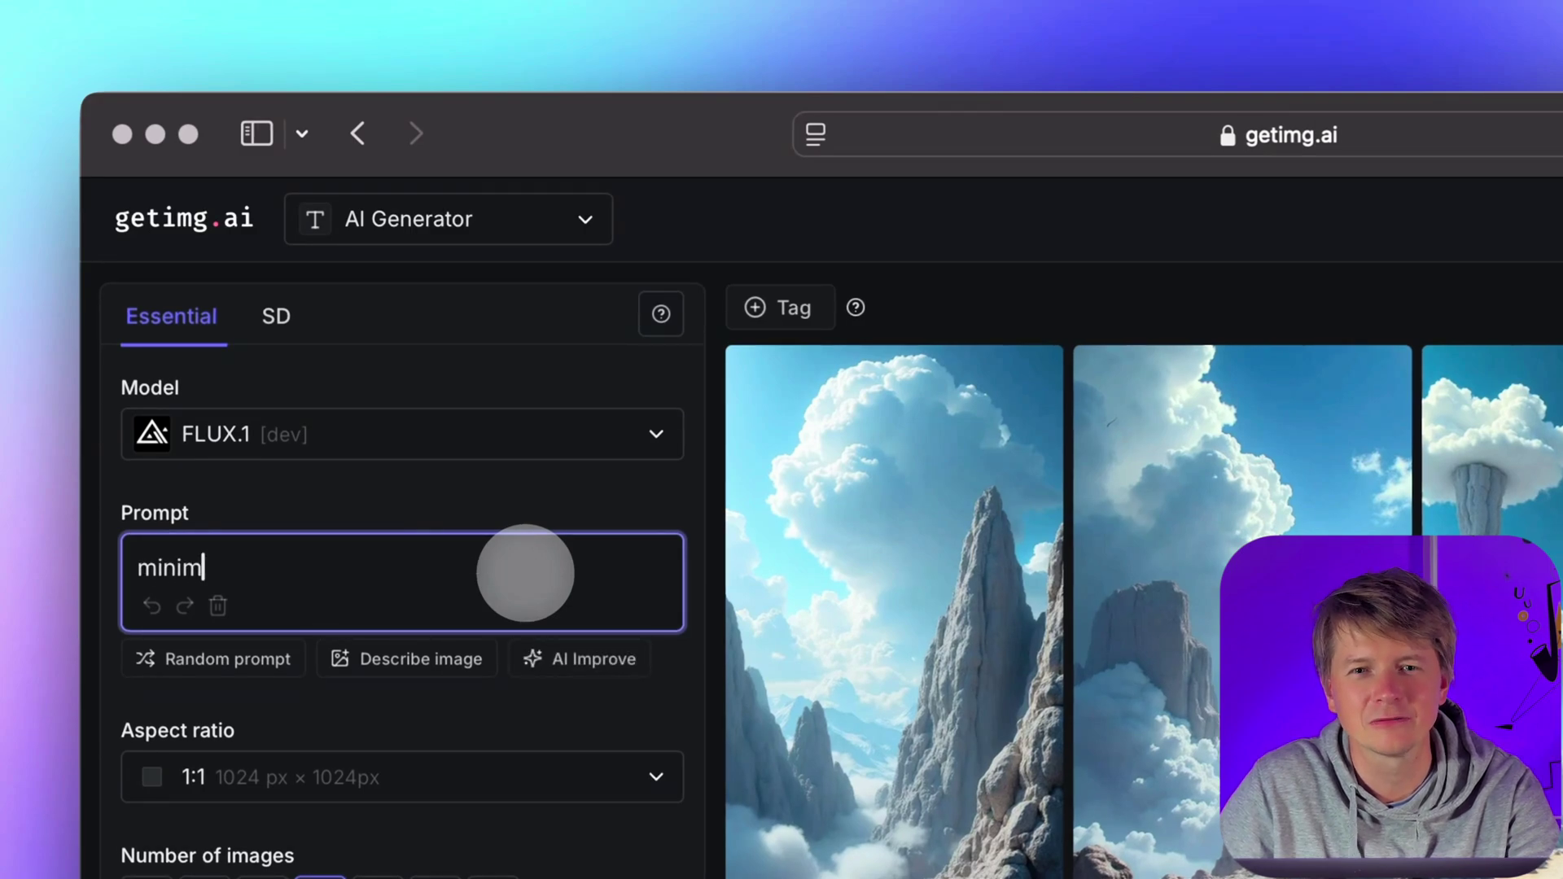
pyautogui.write('alistic por')
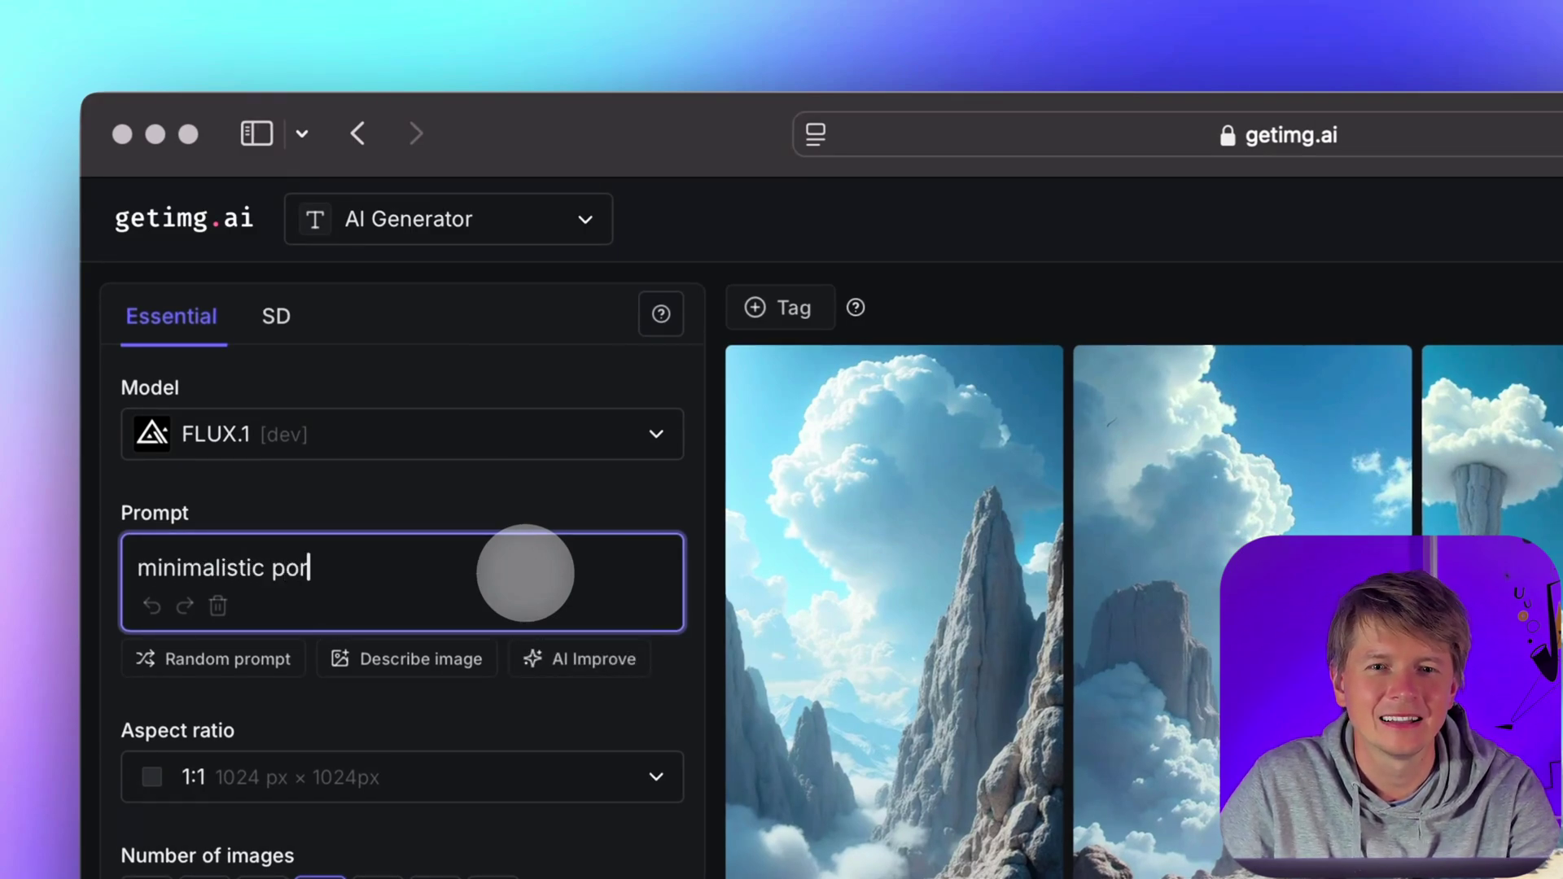
pyautogui.write('trait of a')
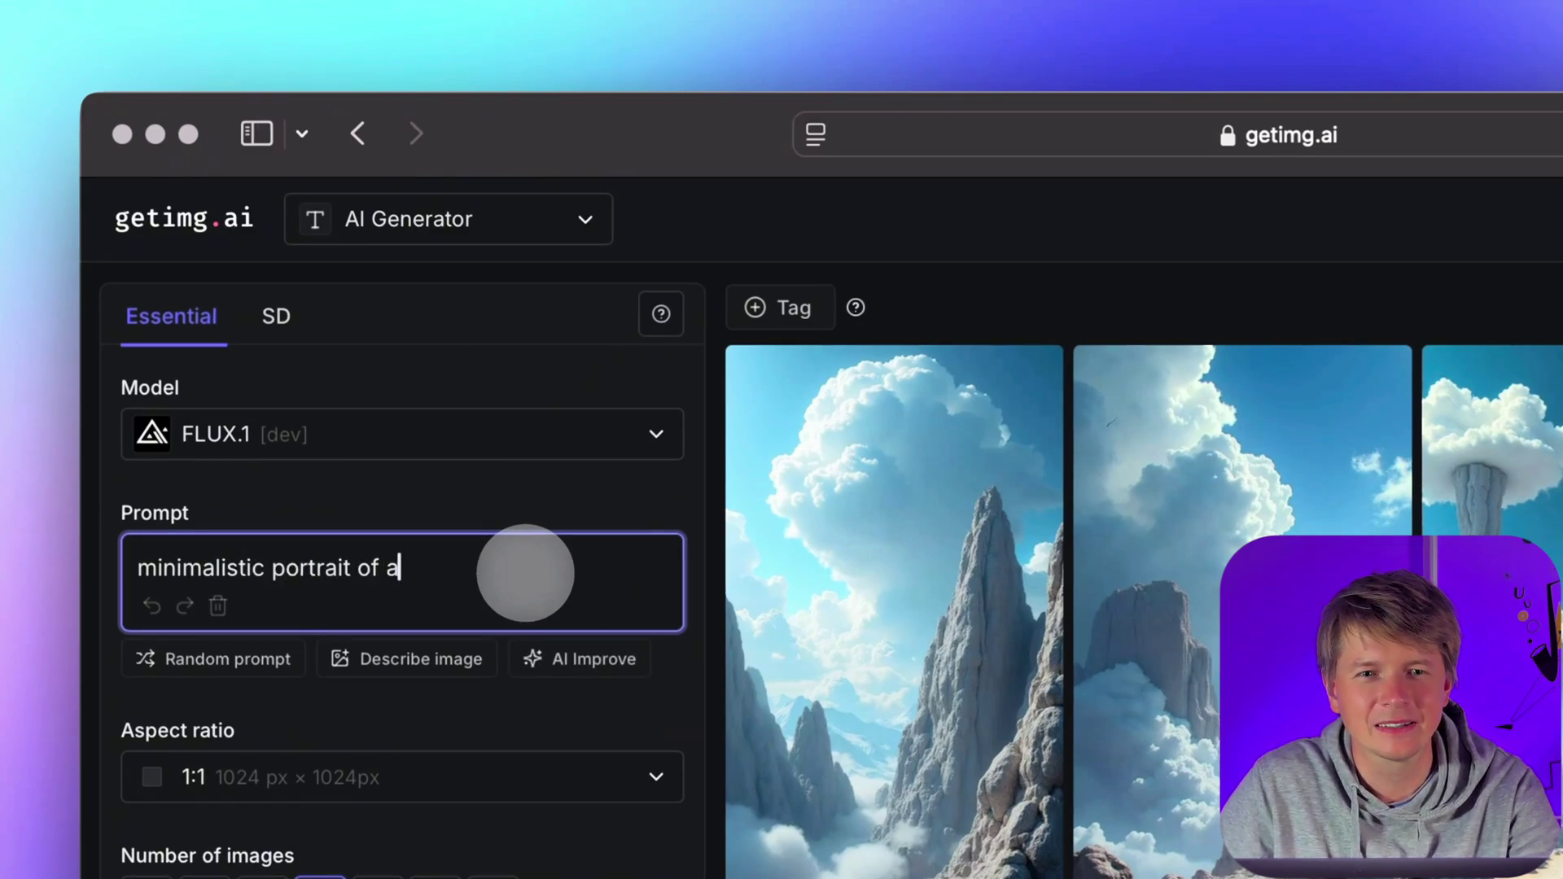
pyautogui.write(' women w')
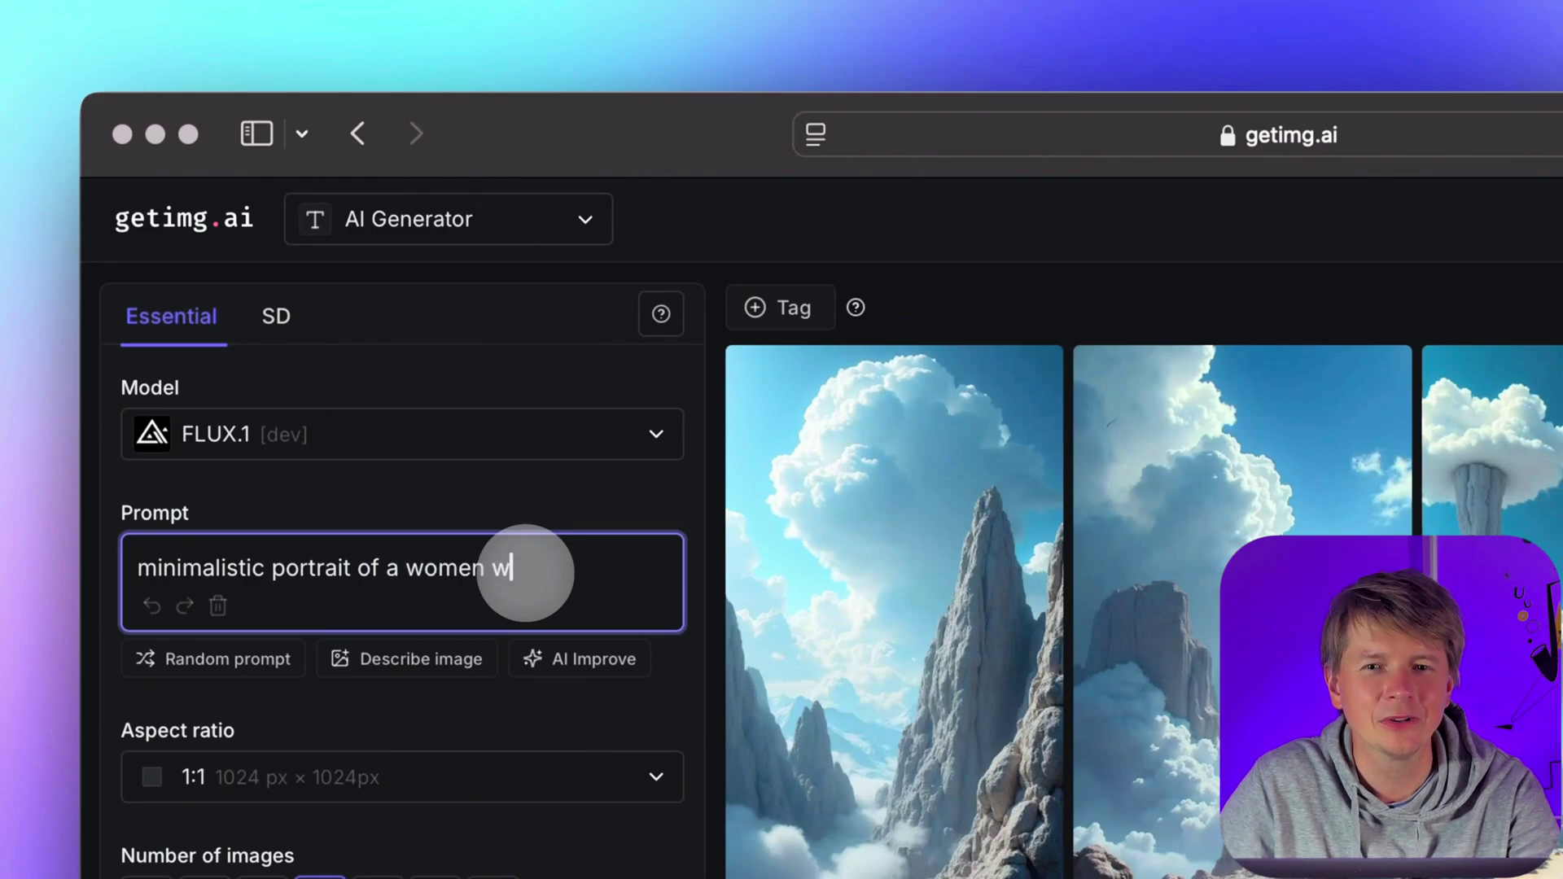
pyautogui.write('ith sunglasses')
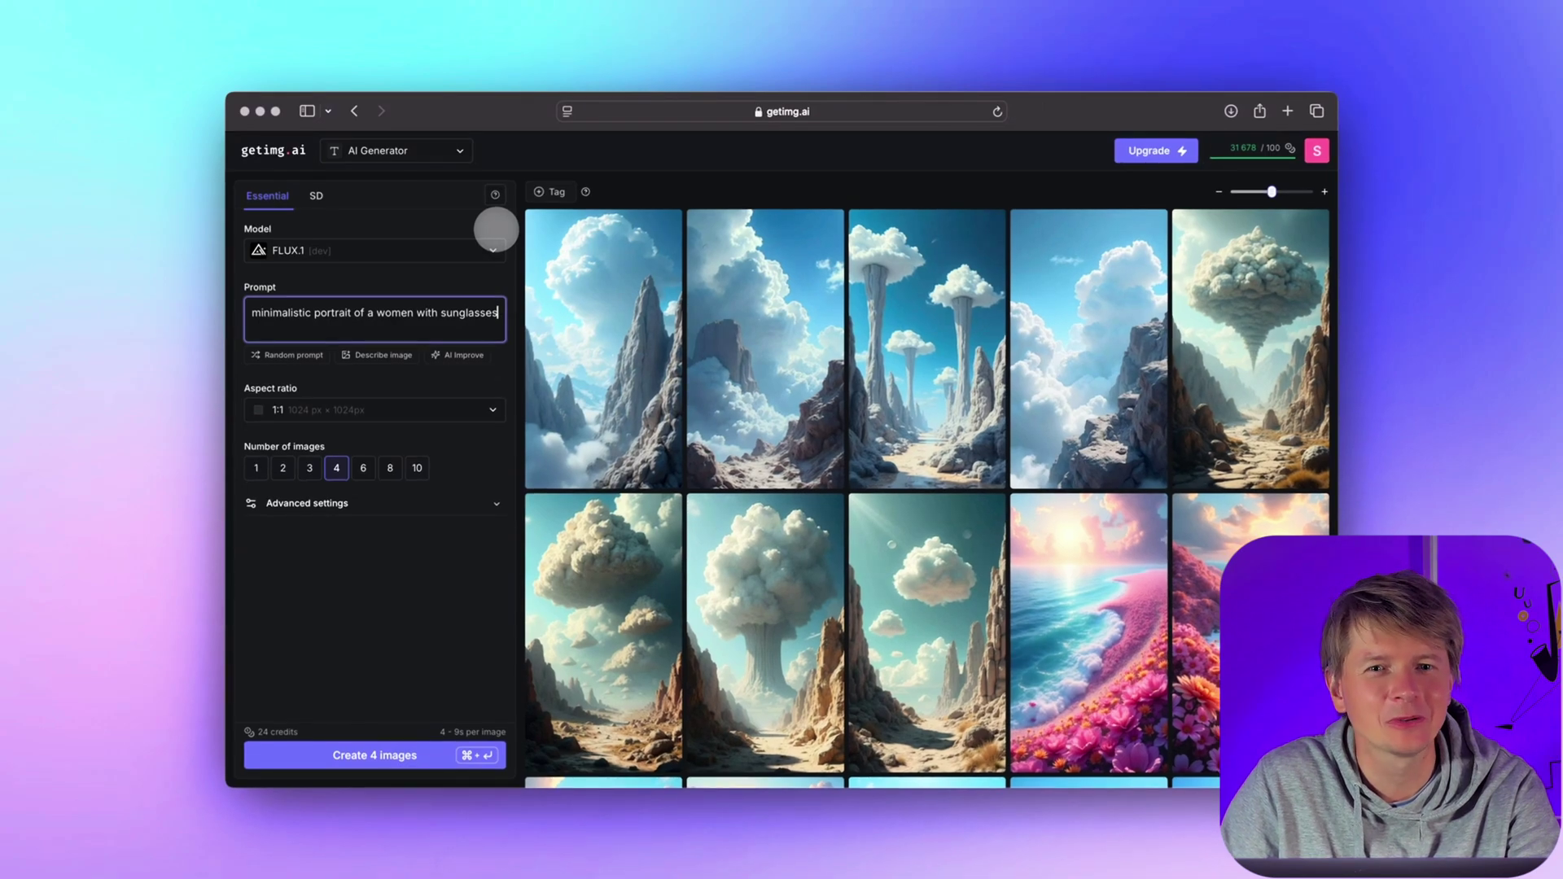
# Create and attach the tags 'minimalism' and 'portrait', then generate four images
pyautogui.click(552, 193)
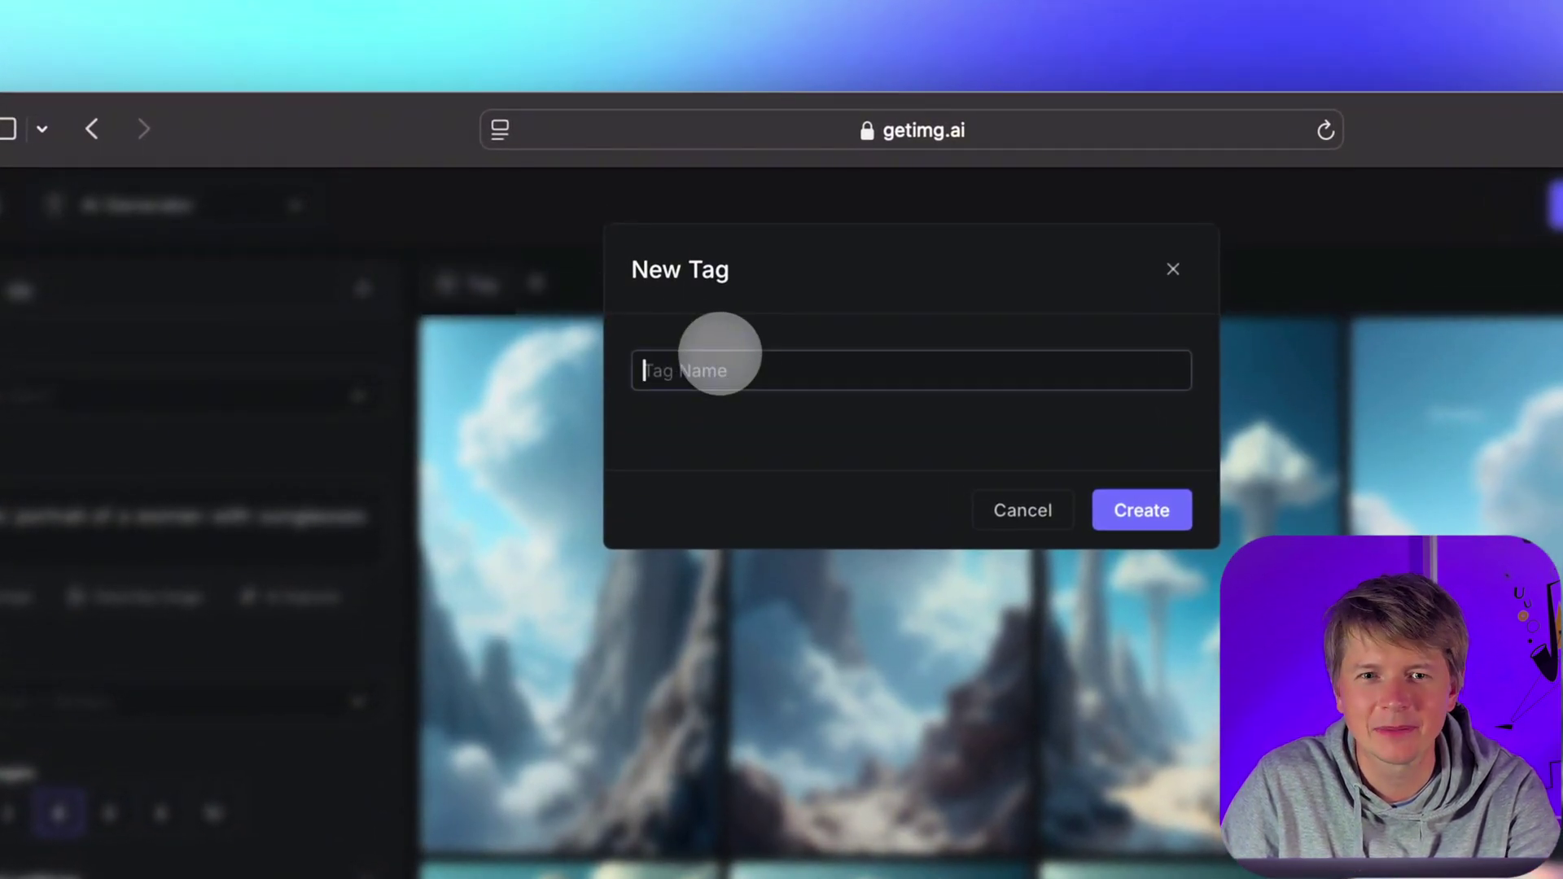
pyautogui.write('minimalism')
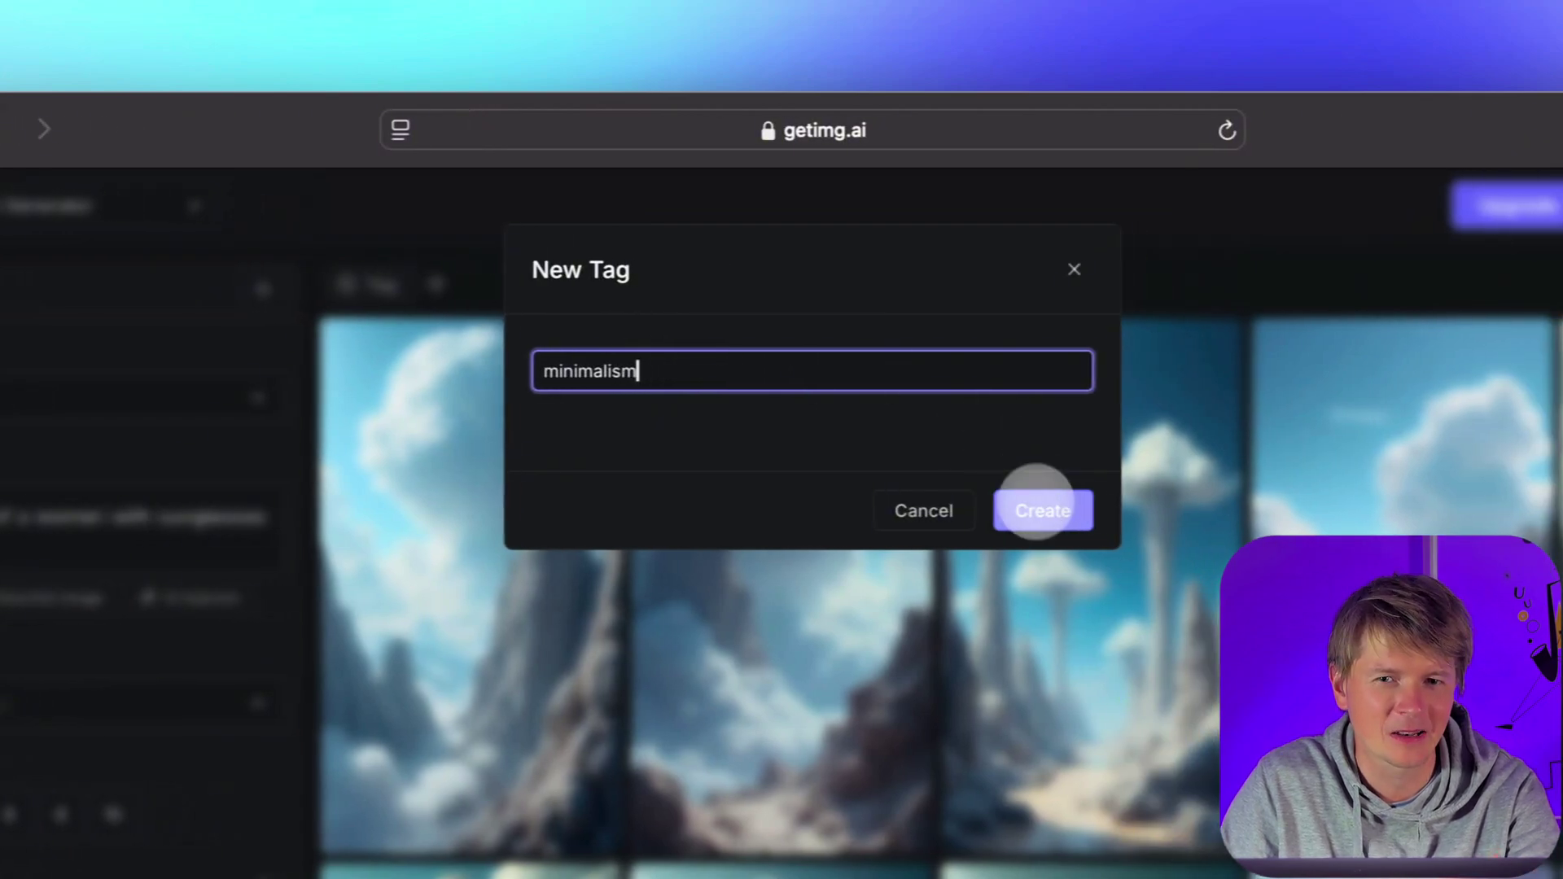
pyautogui.click(1140, 511)
pyautogui.click(503, 285)
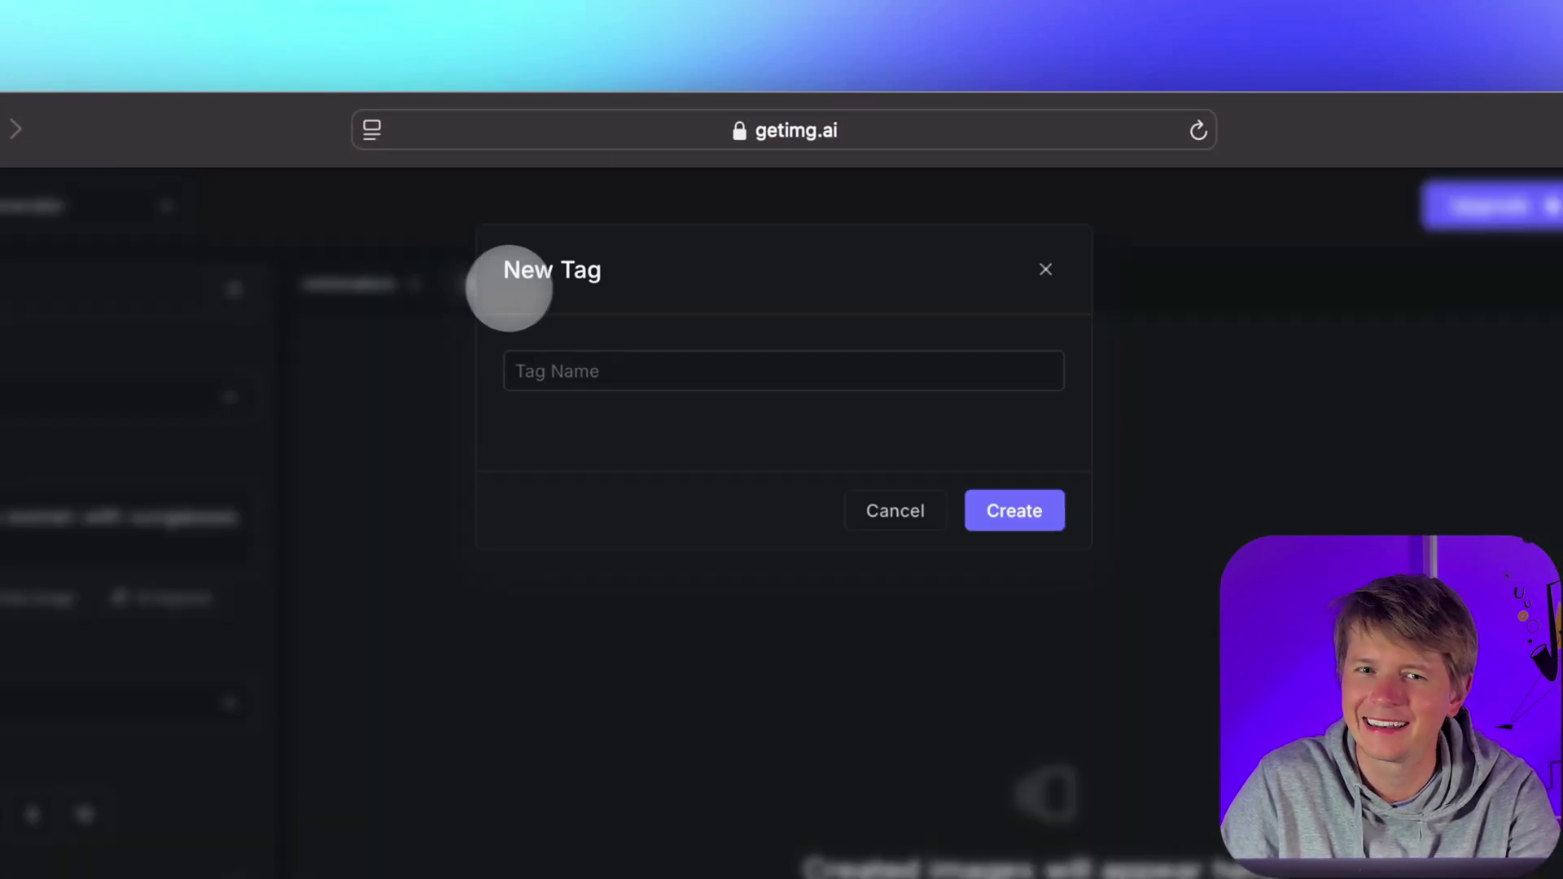
pyautogui.click(632, 363)
pyautogui.write('portrait')
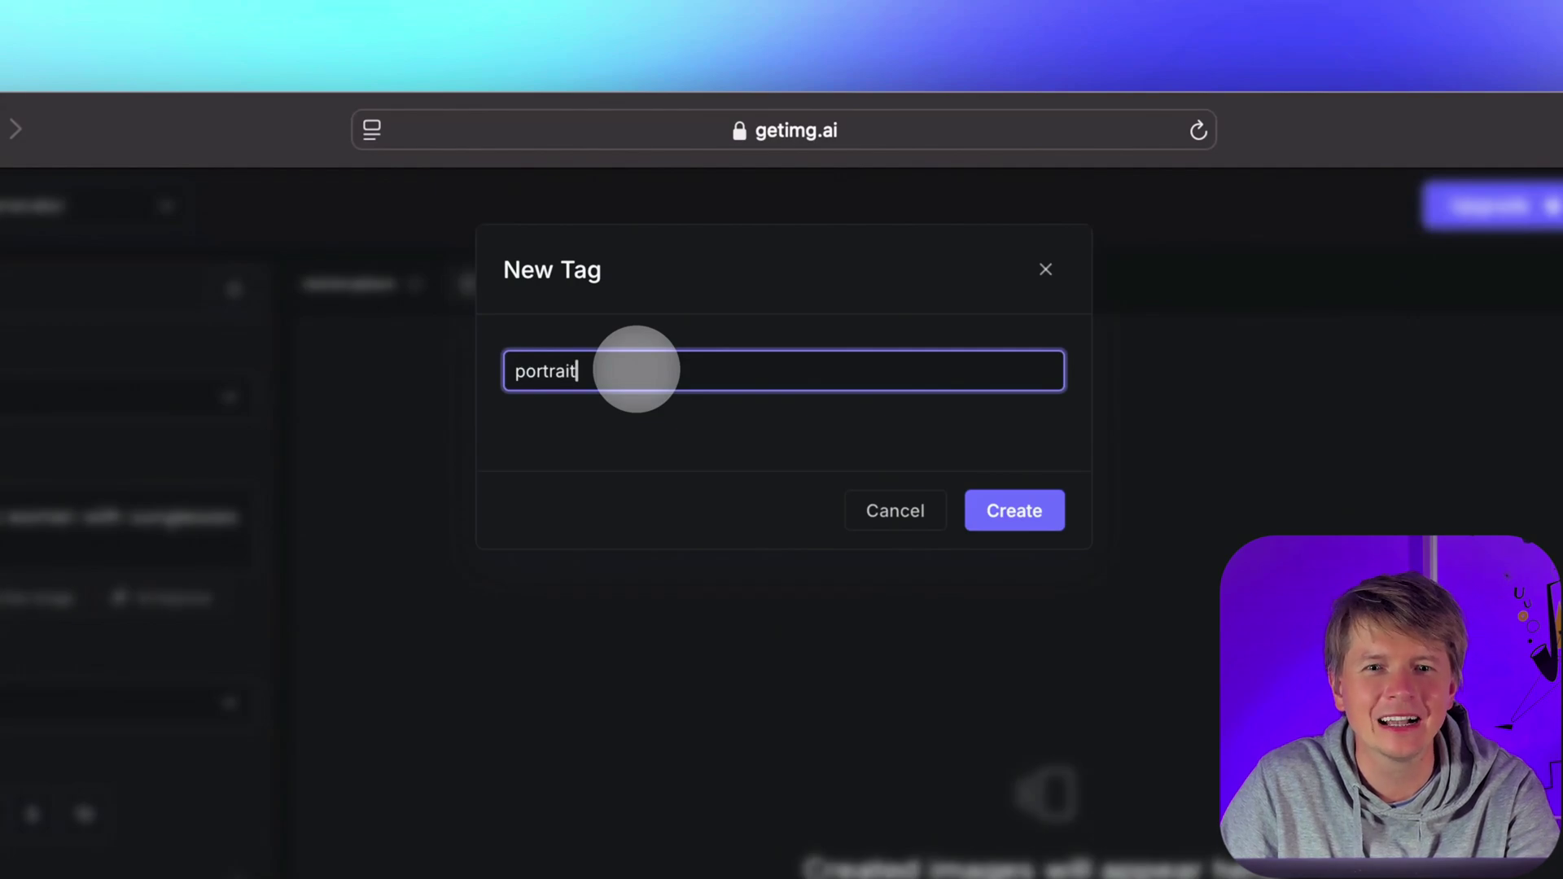
pyautogui.click(1026, 515)
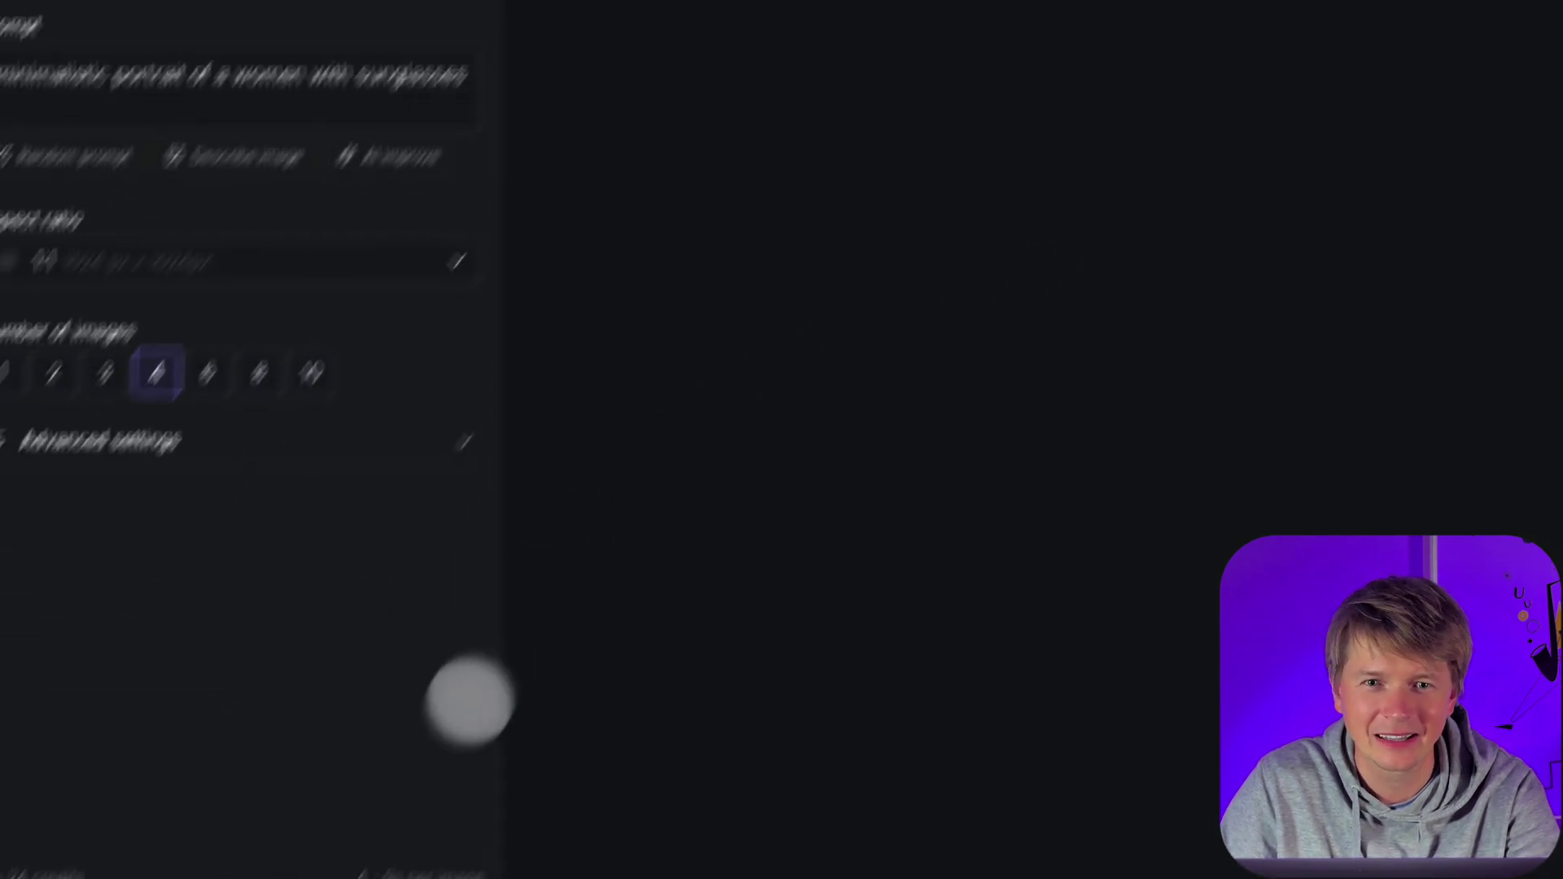
pyautogui.click(456, 733)
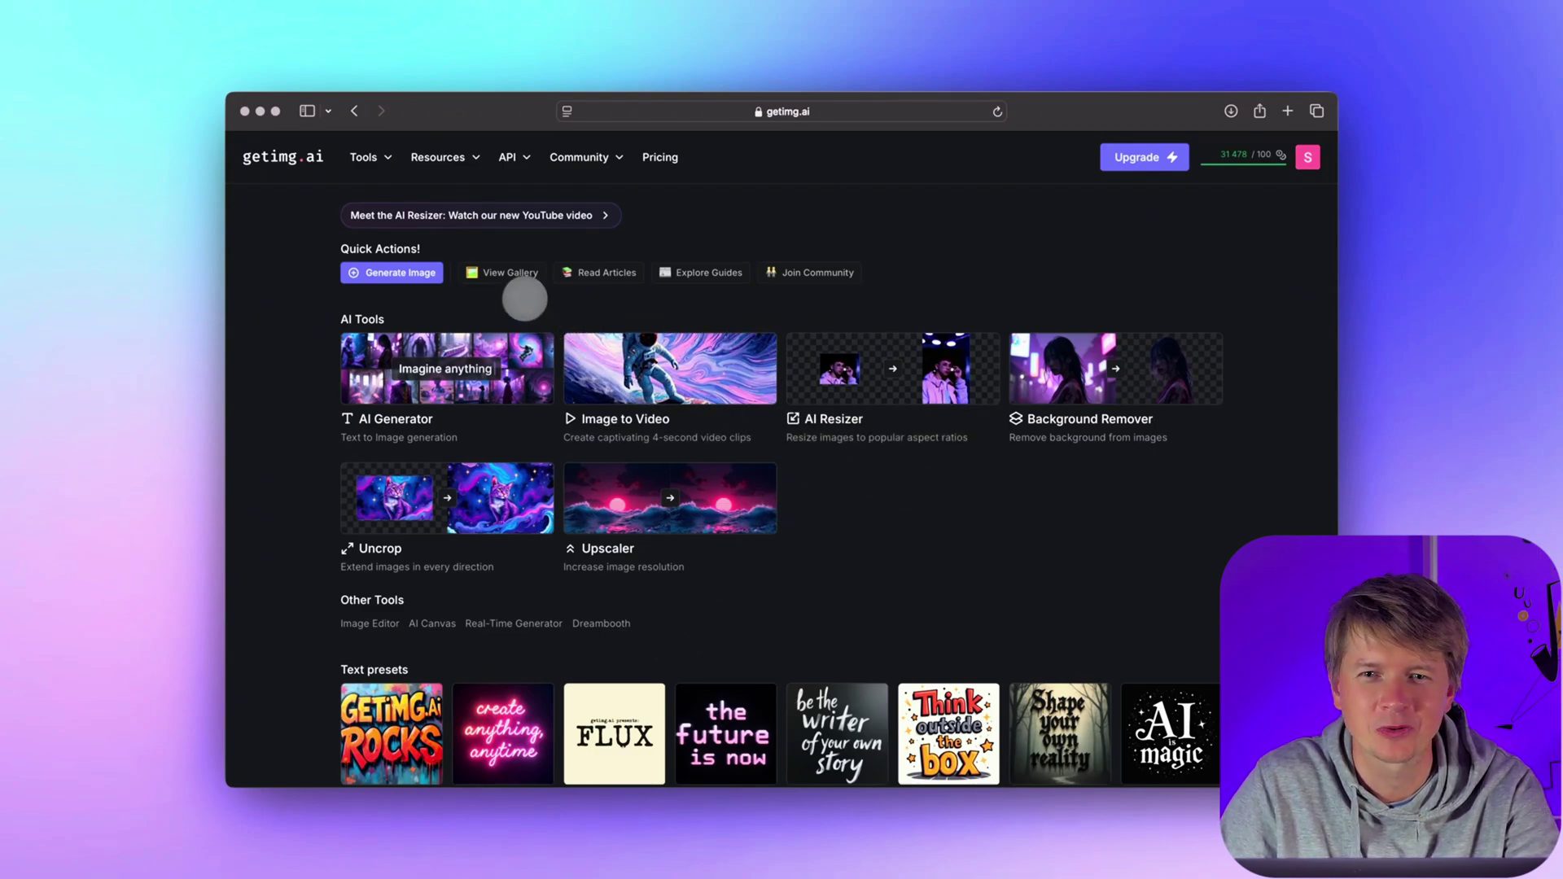
# Open the gallery from Quick Actions and scroll through the created images
pyautogui.click(511, 273)
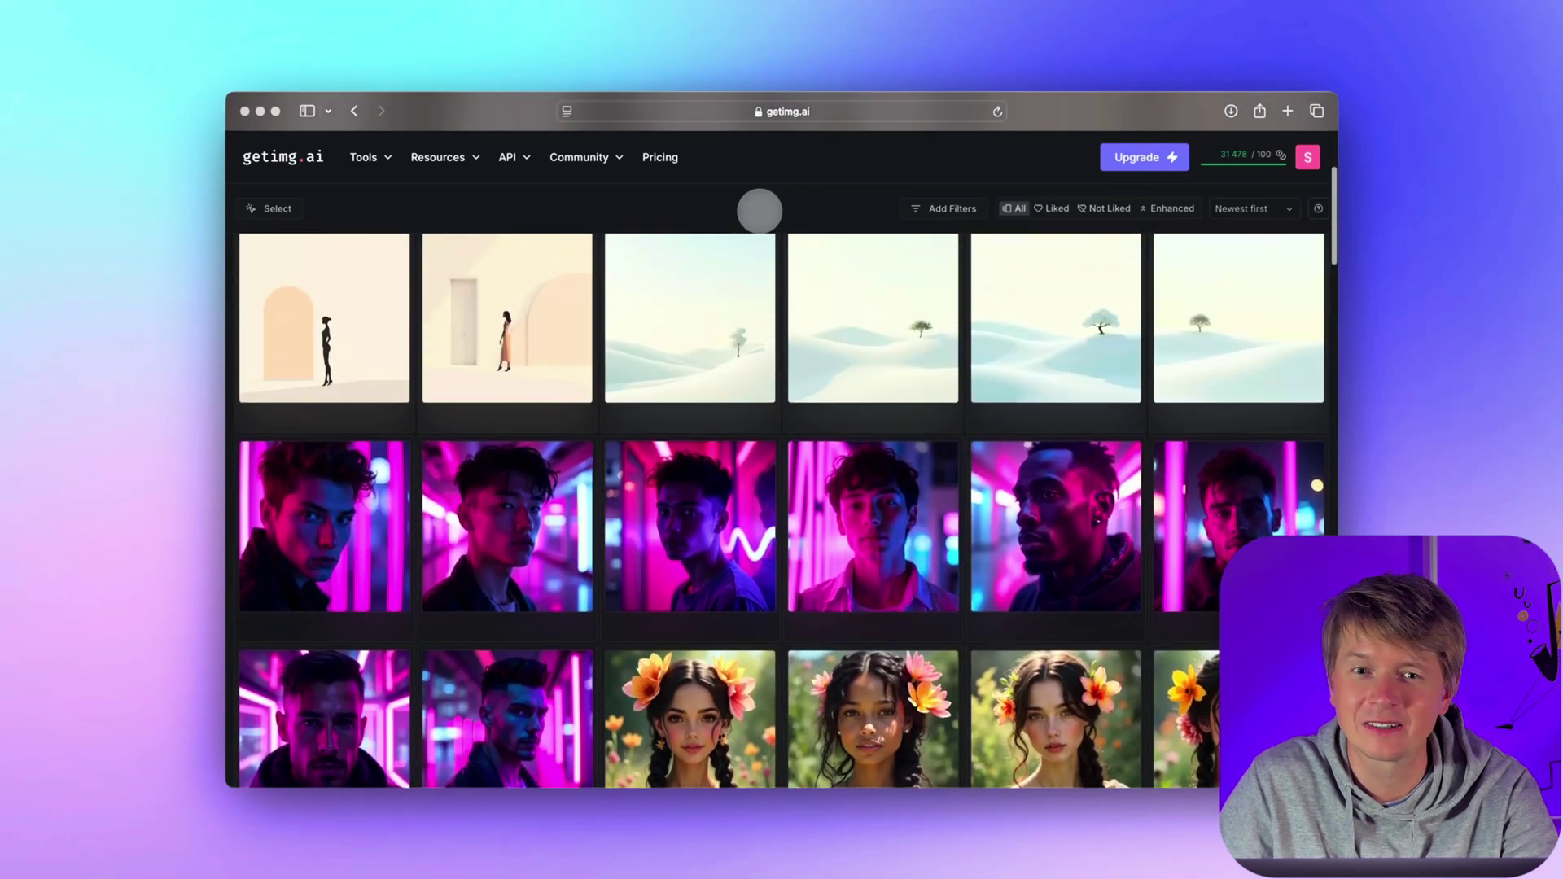
pyautogui.scroll(2, 759, 212)
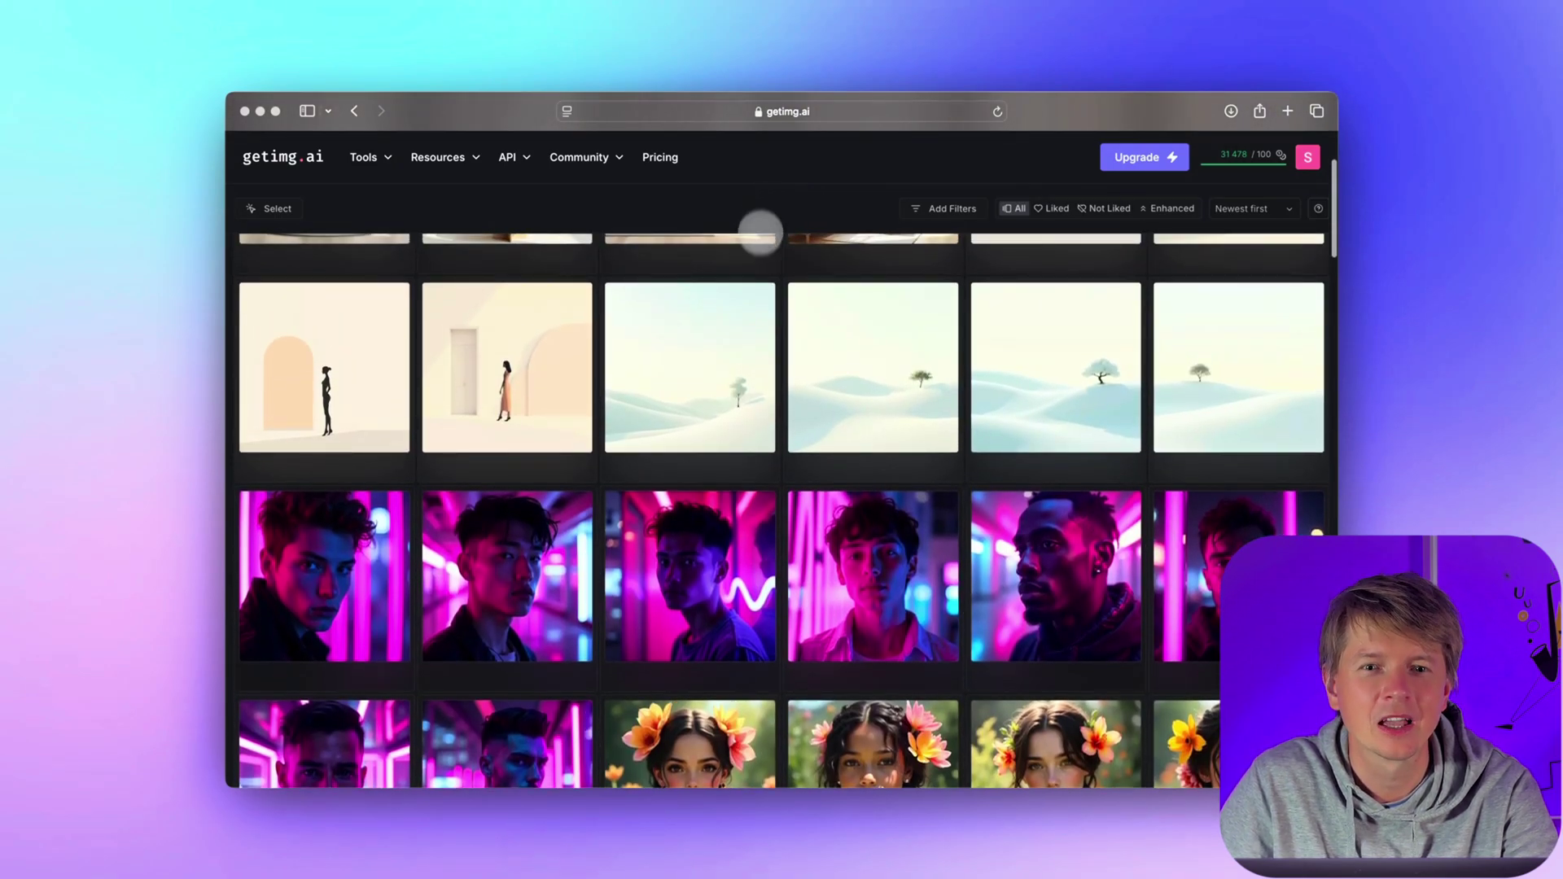
pyautogui.scroll(3, 757, 382)
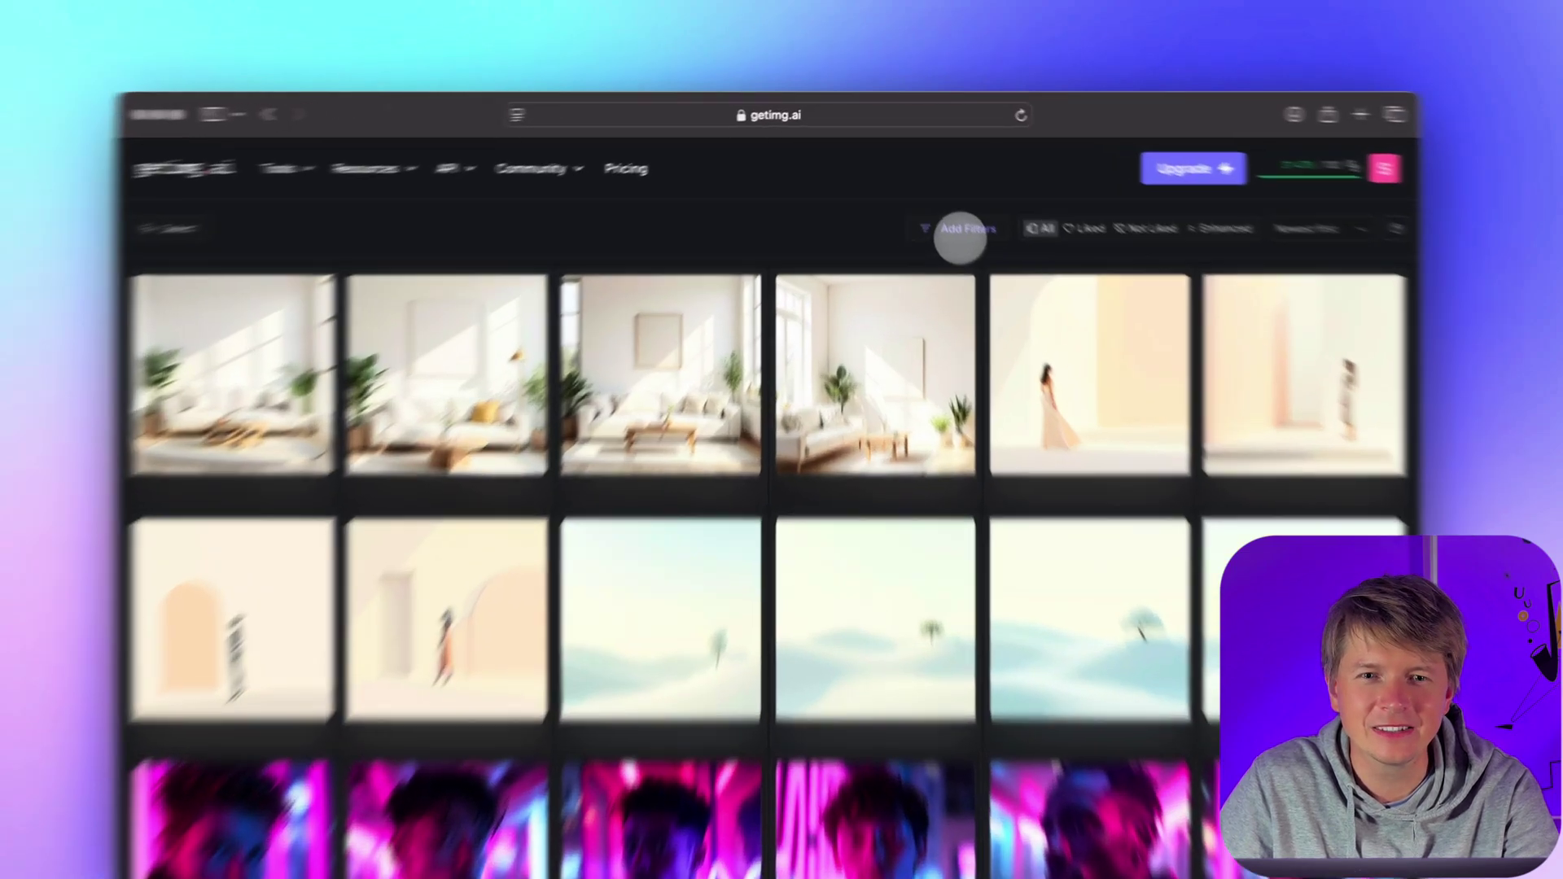
# Add a Tag filter with value 'minimalism' to the gallery and scroll through the results
pyautogui.click(961, 234)
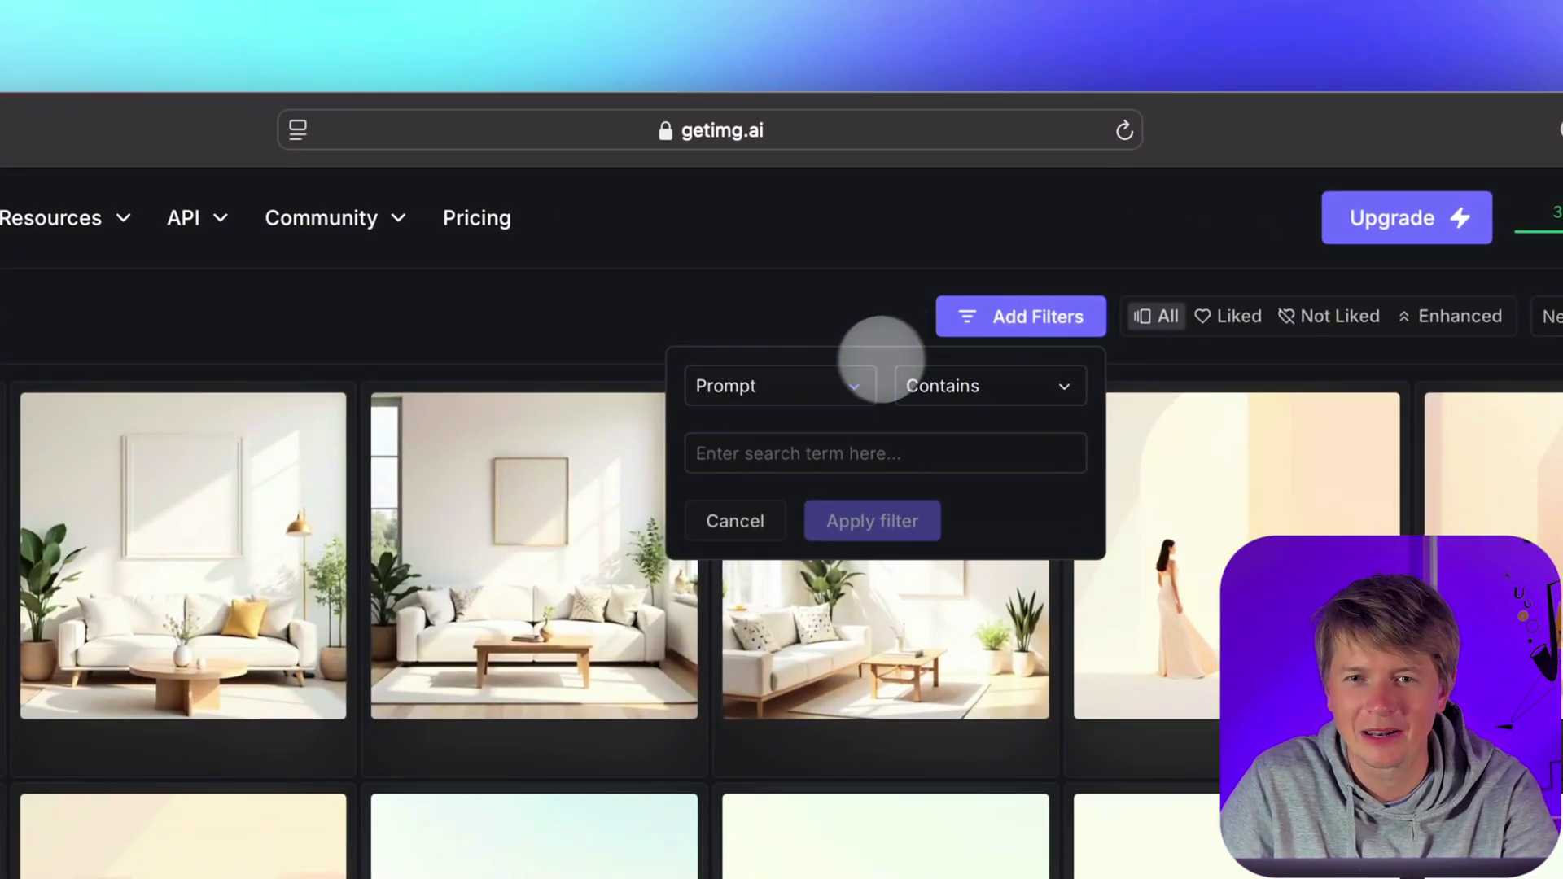
pyautogui.click(823, 383)
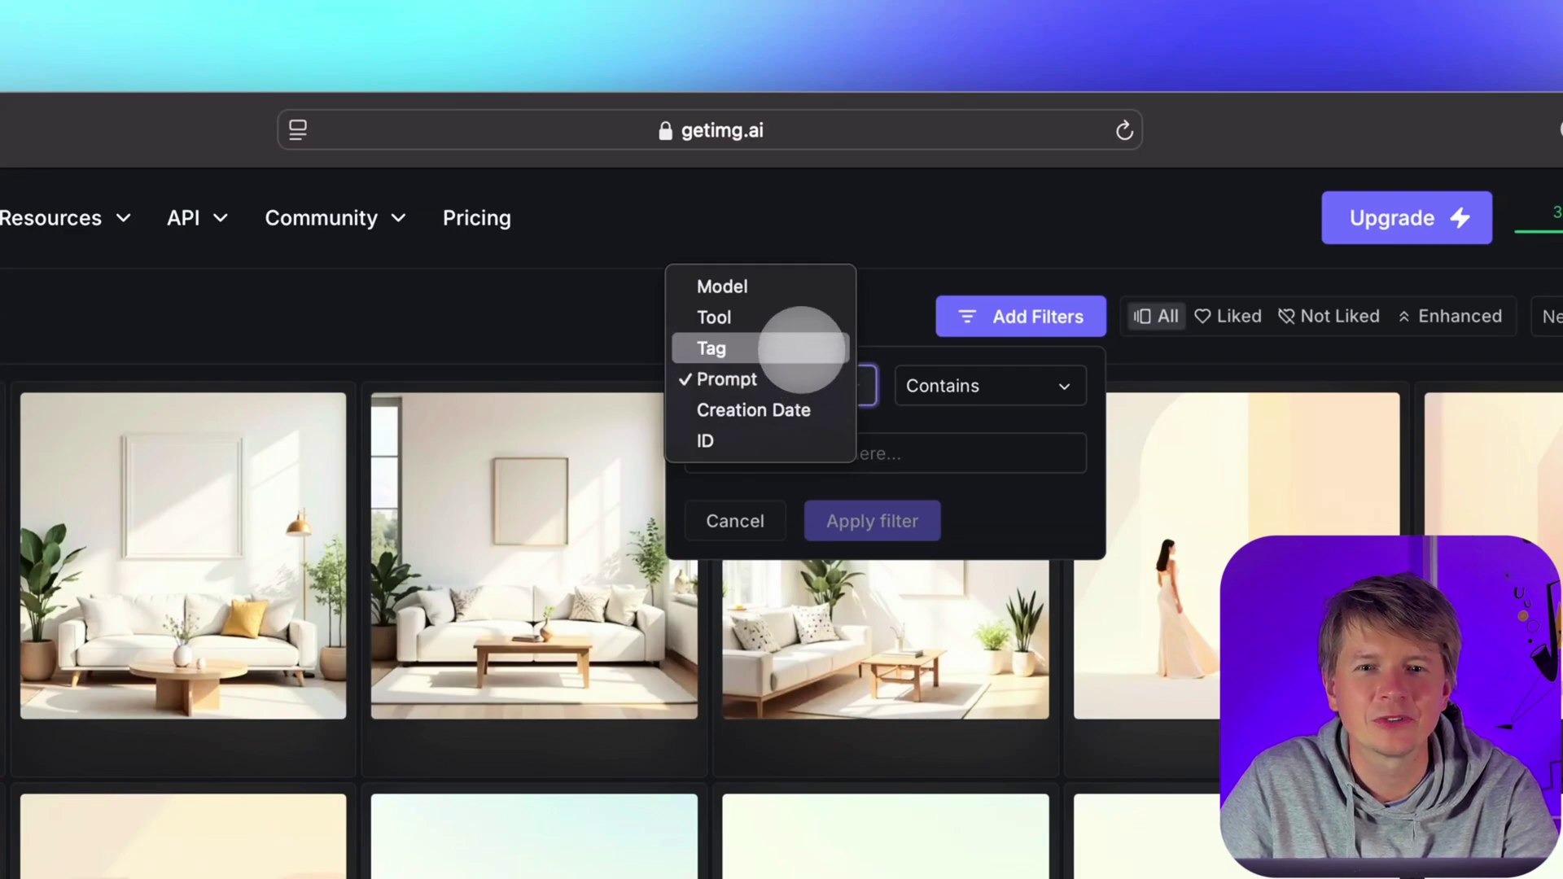
pyautogui.click(800, 346)
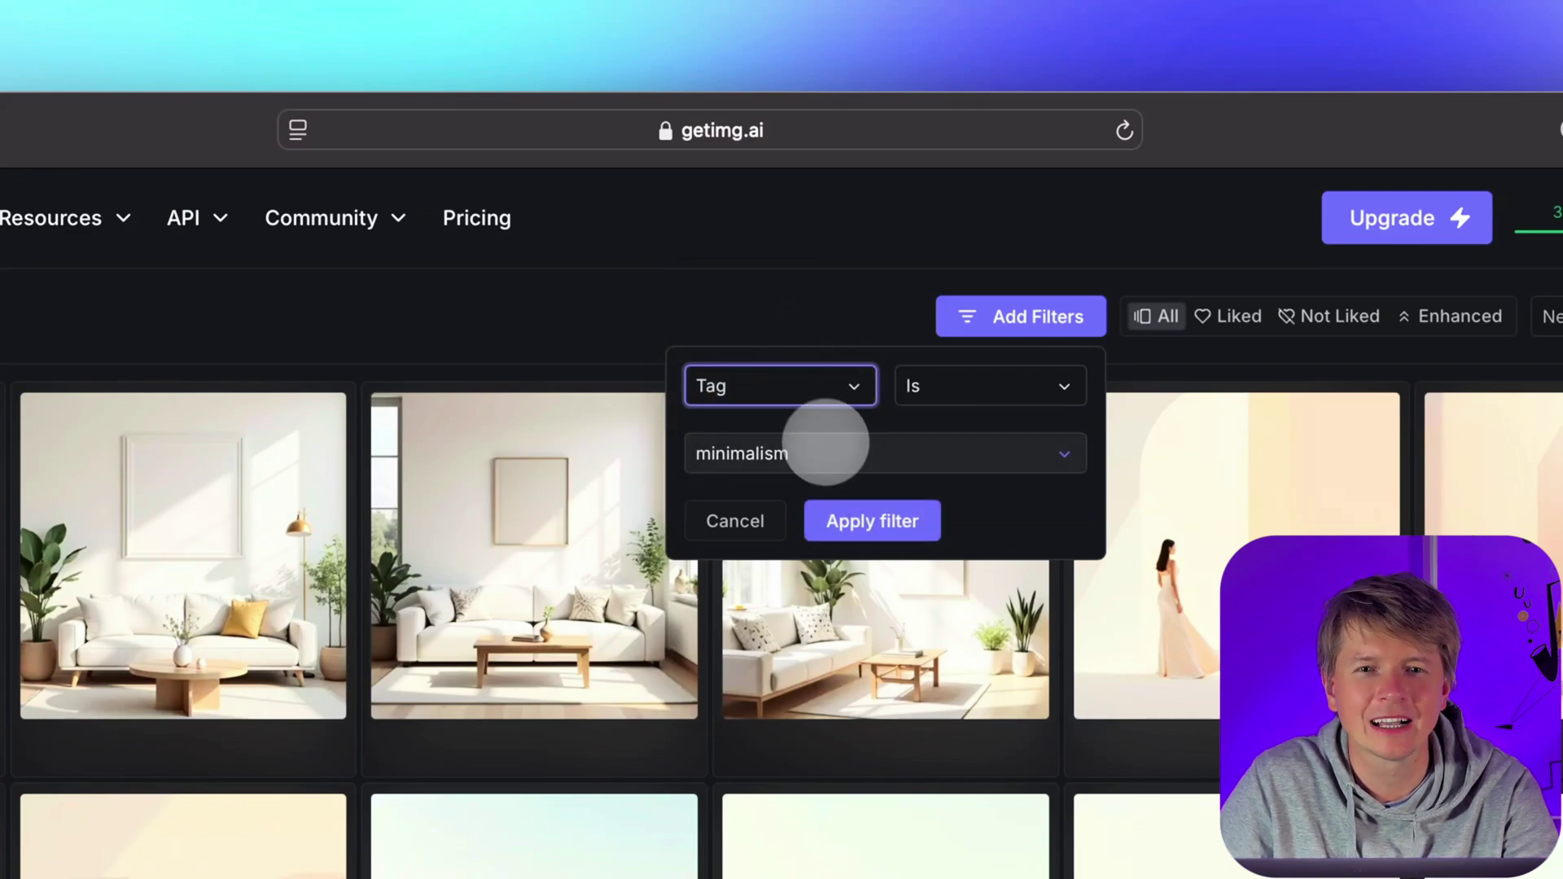
pyautogui.click(864, 461)
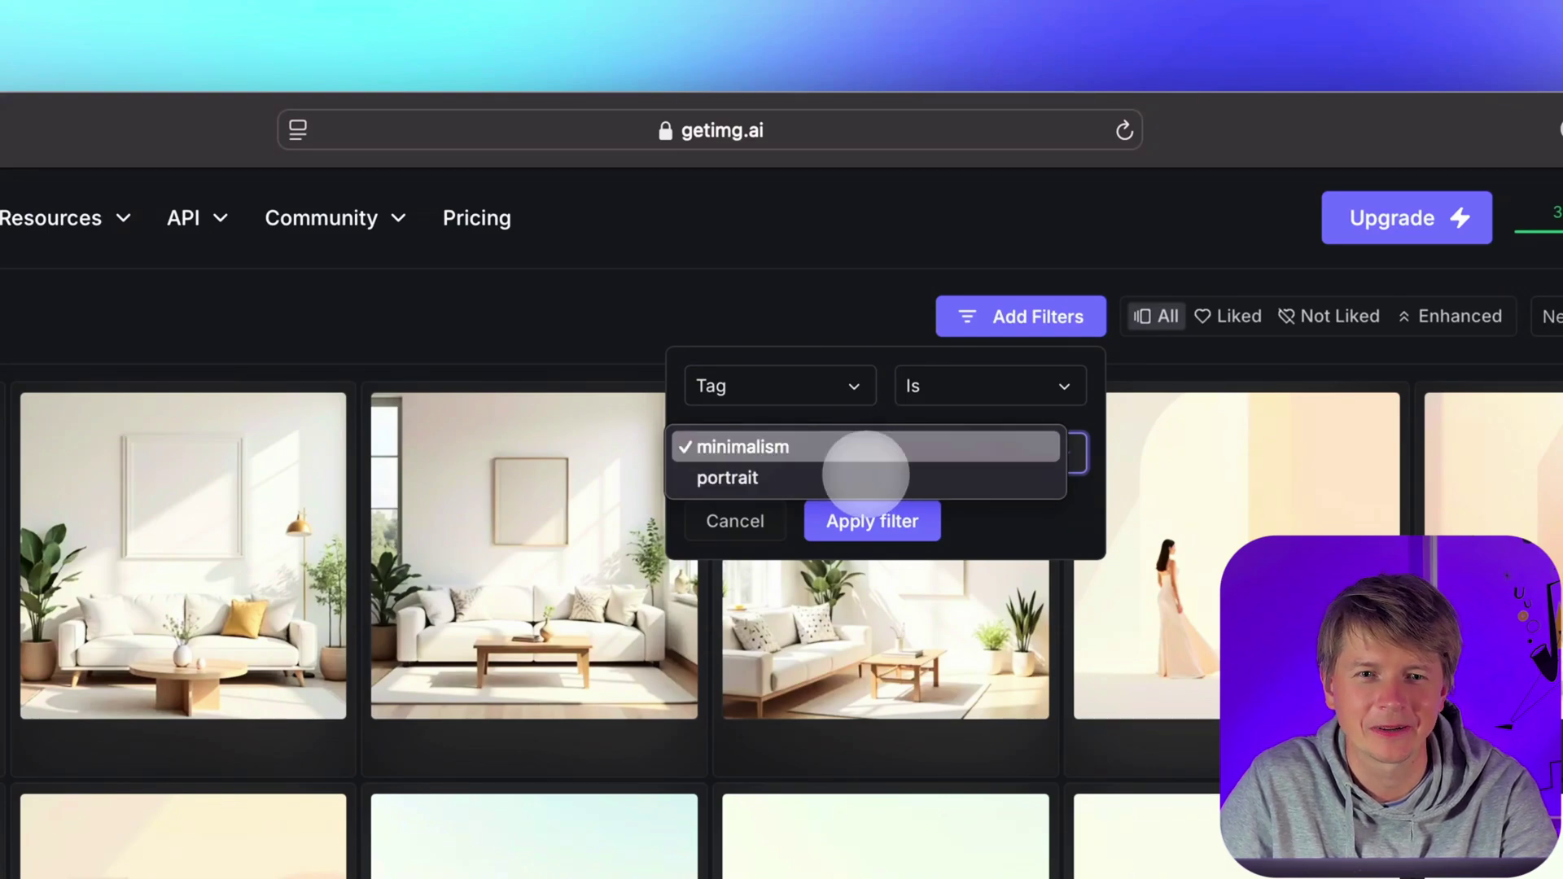
pyautogui.click(865, 450)
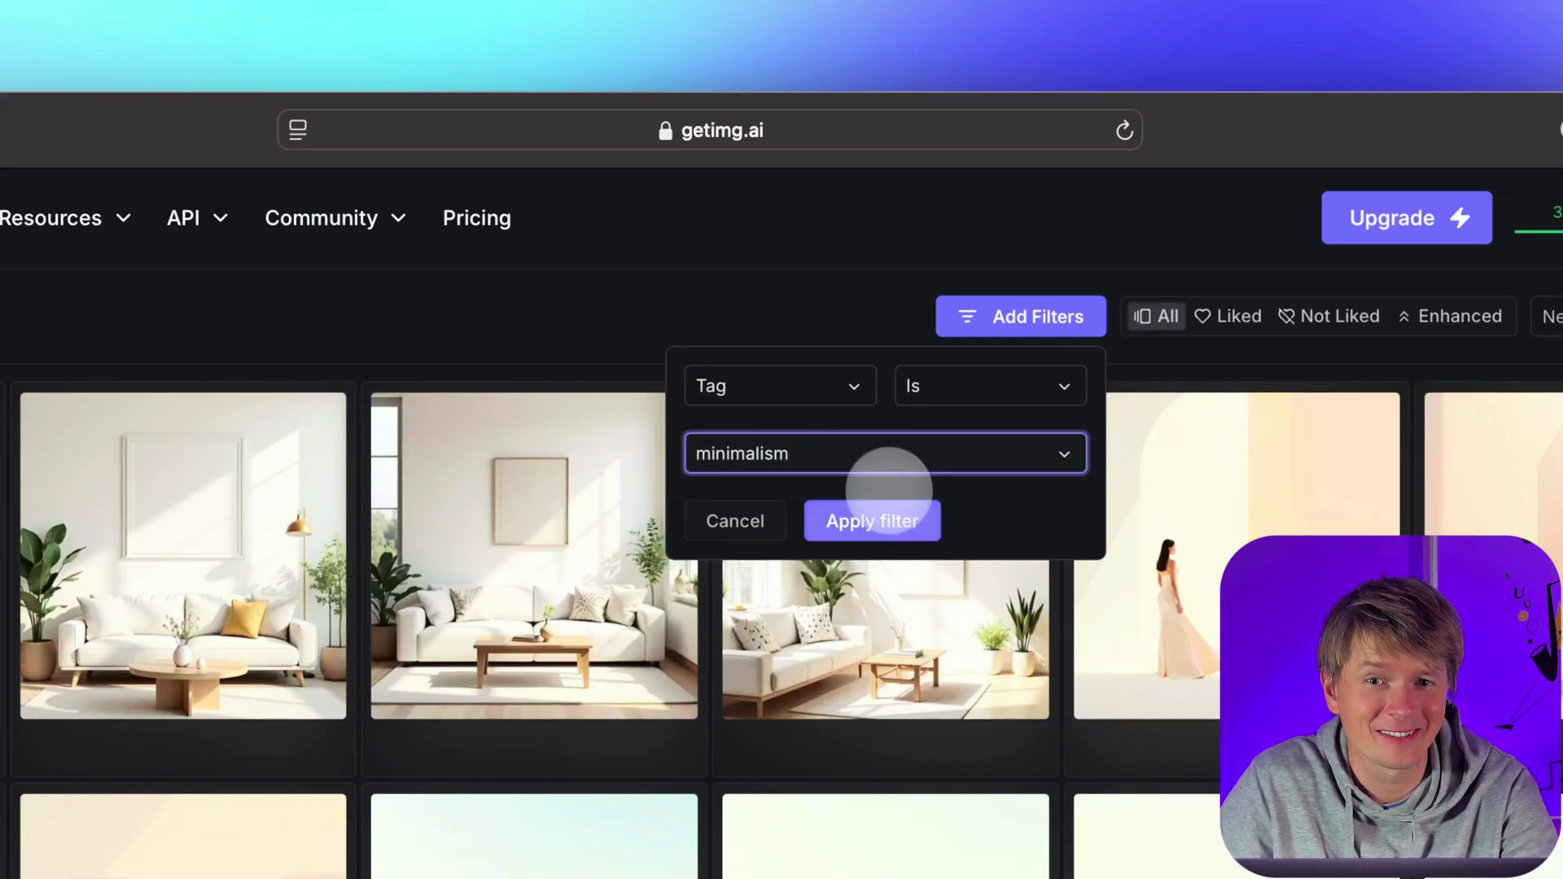
pyautogui.click(899, 519)
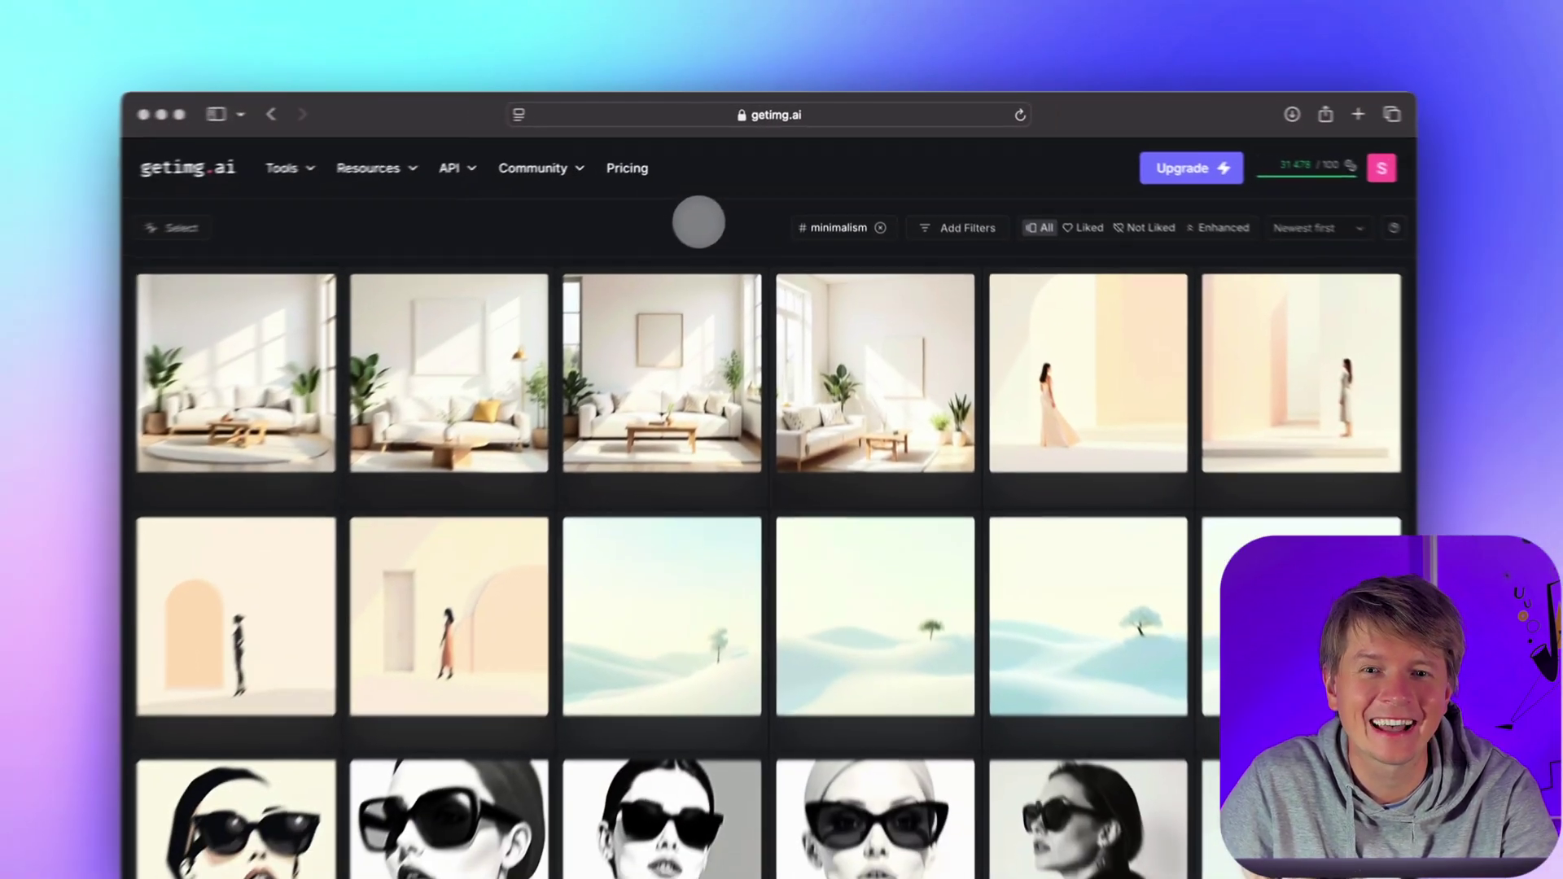
pyautogui.scroll(-3, 594, 307)
pyautogui.scroll(-3, 719, 205)
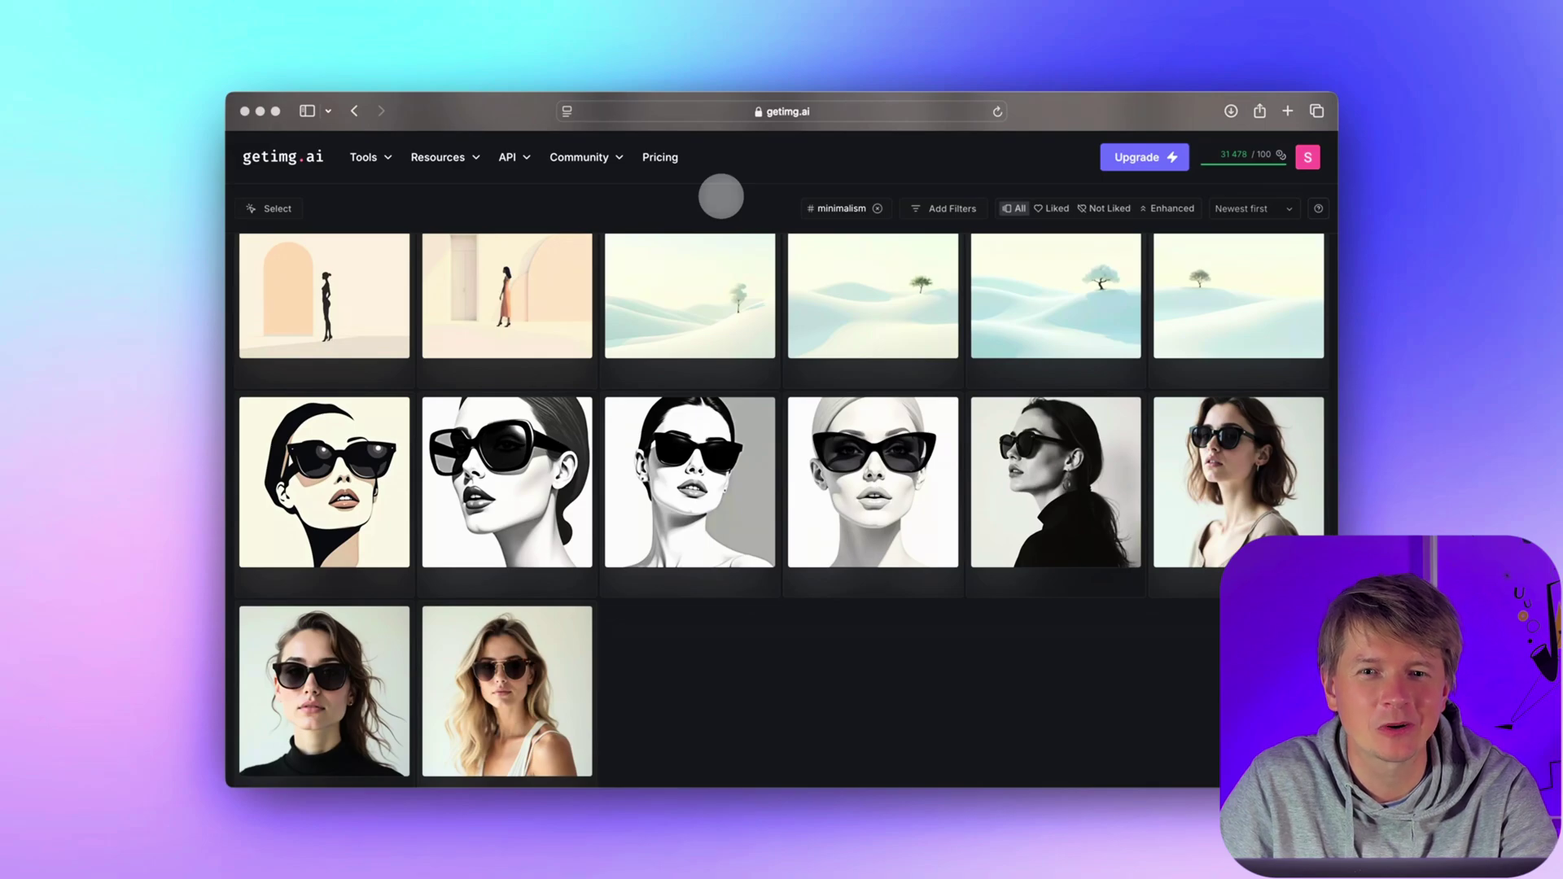
pyautogui.scroll(3, 720, 196)
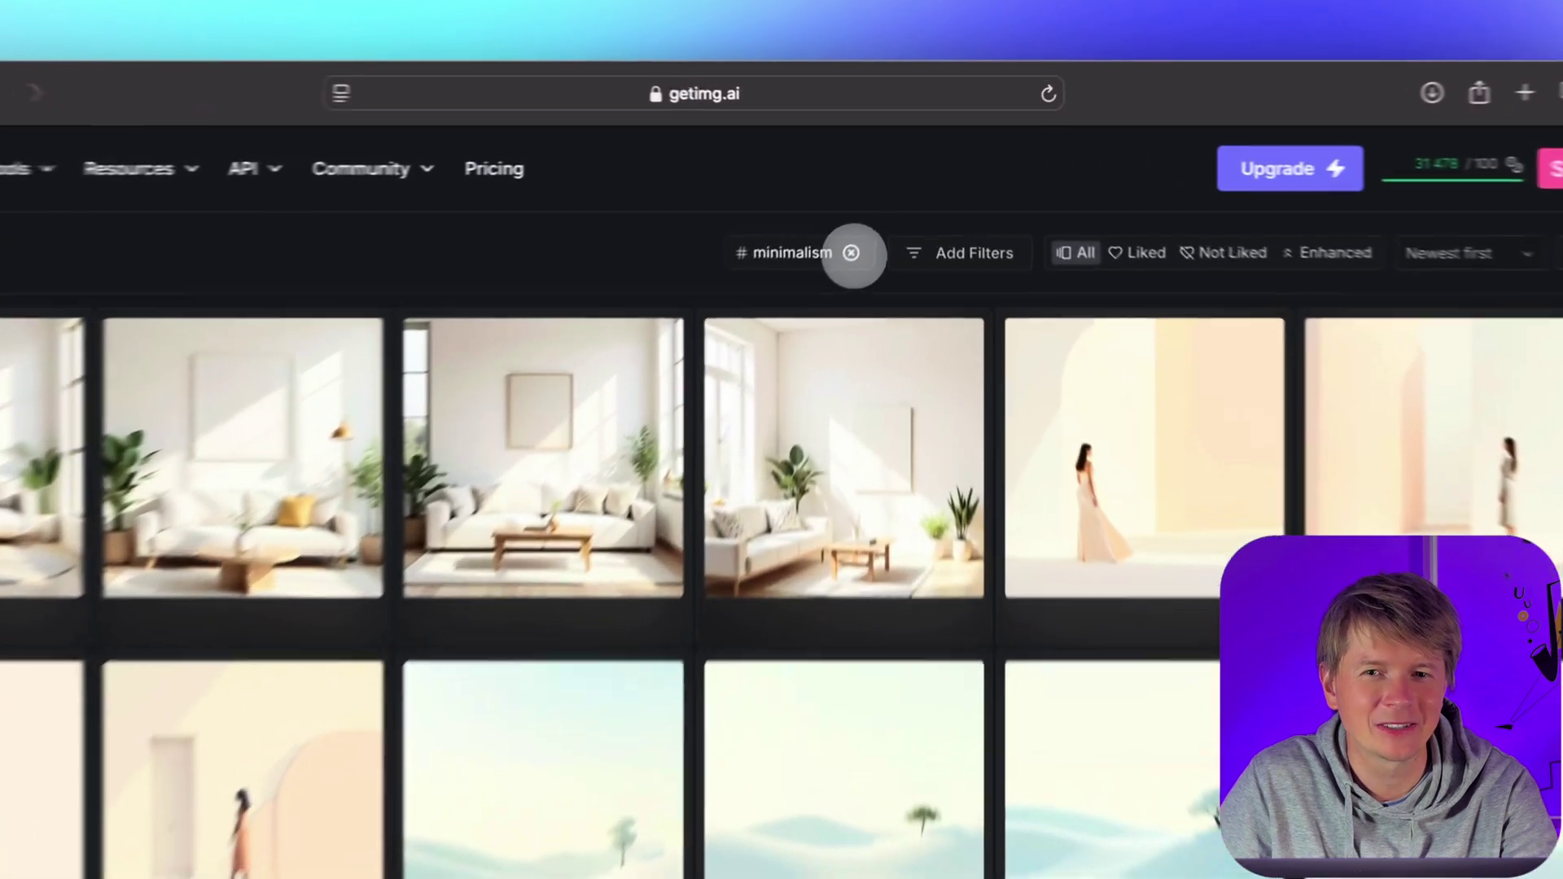
# Swap the 'minimalism' filter for a Tag filter set to 'portrait' and browse the results
pyautogui.click(878, 208)
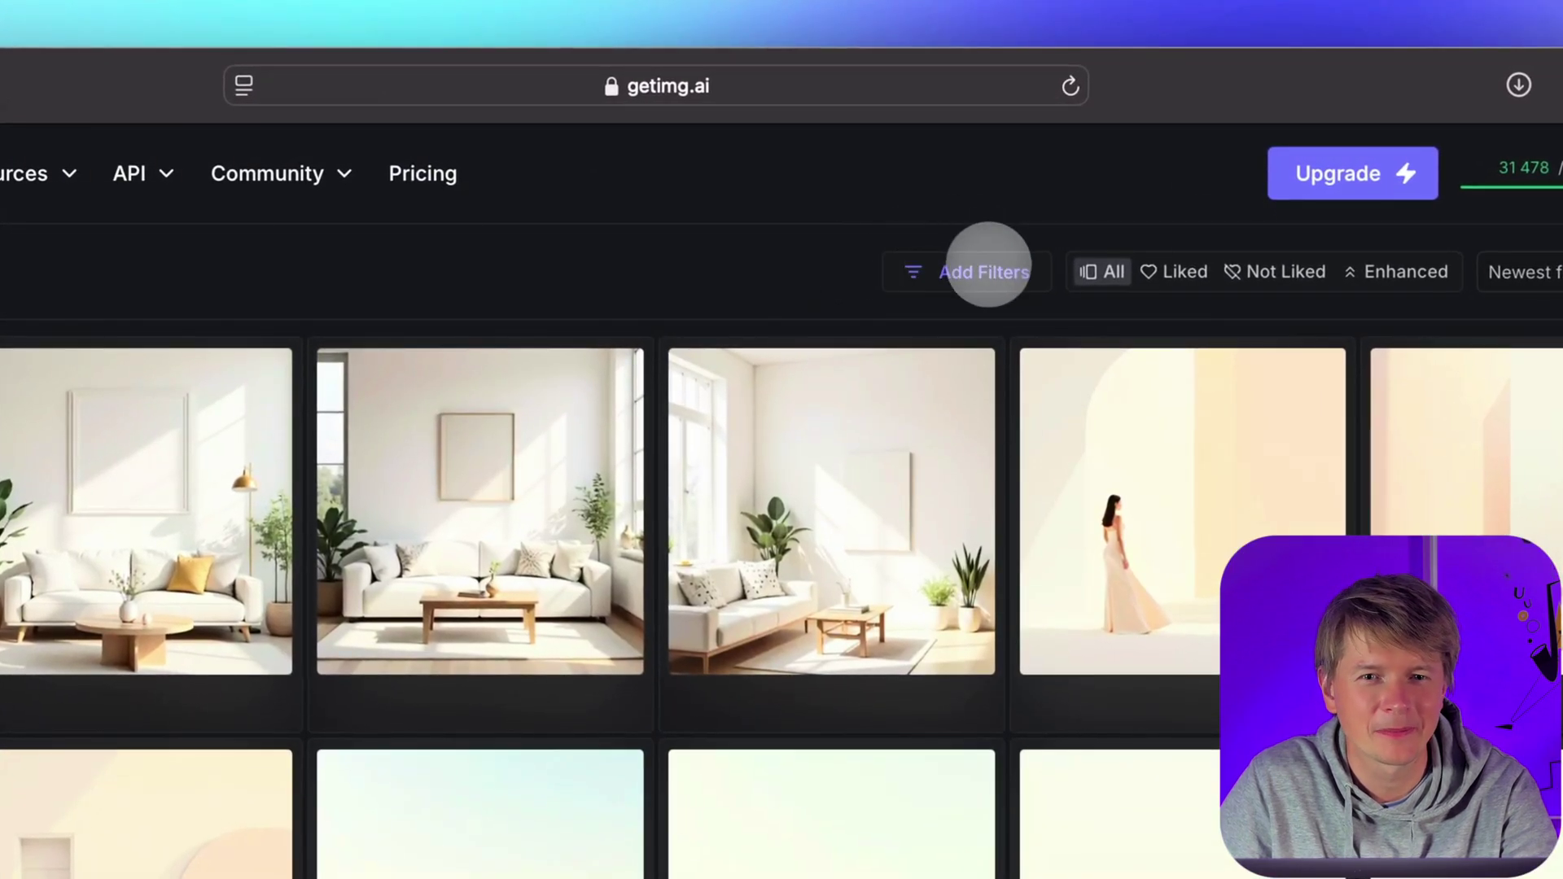
pyautogui.click(986, 271)
pyautogui.click(765, 339)
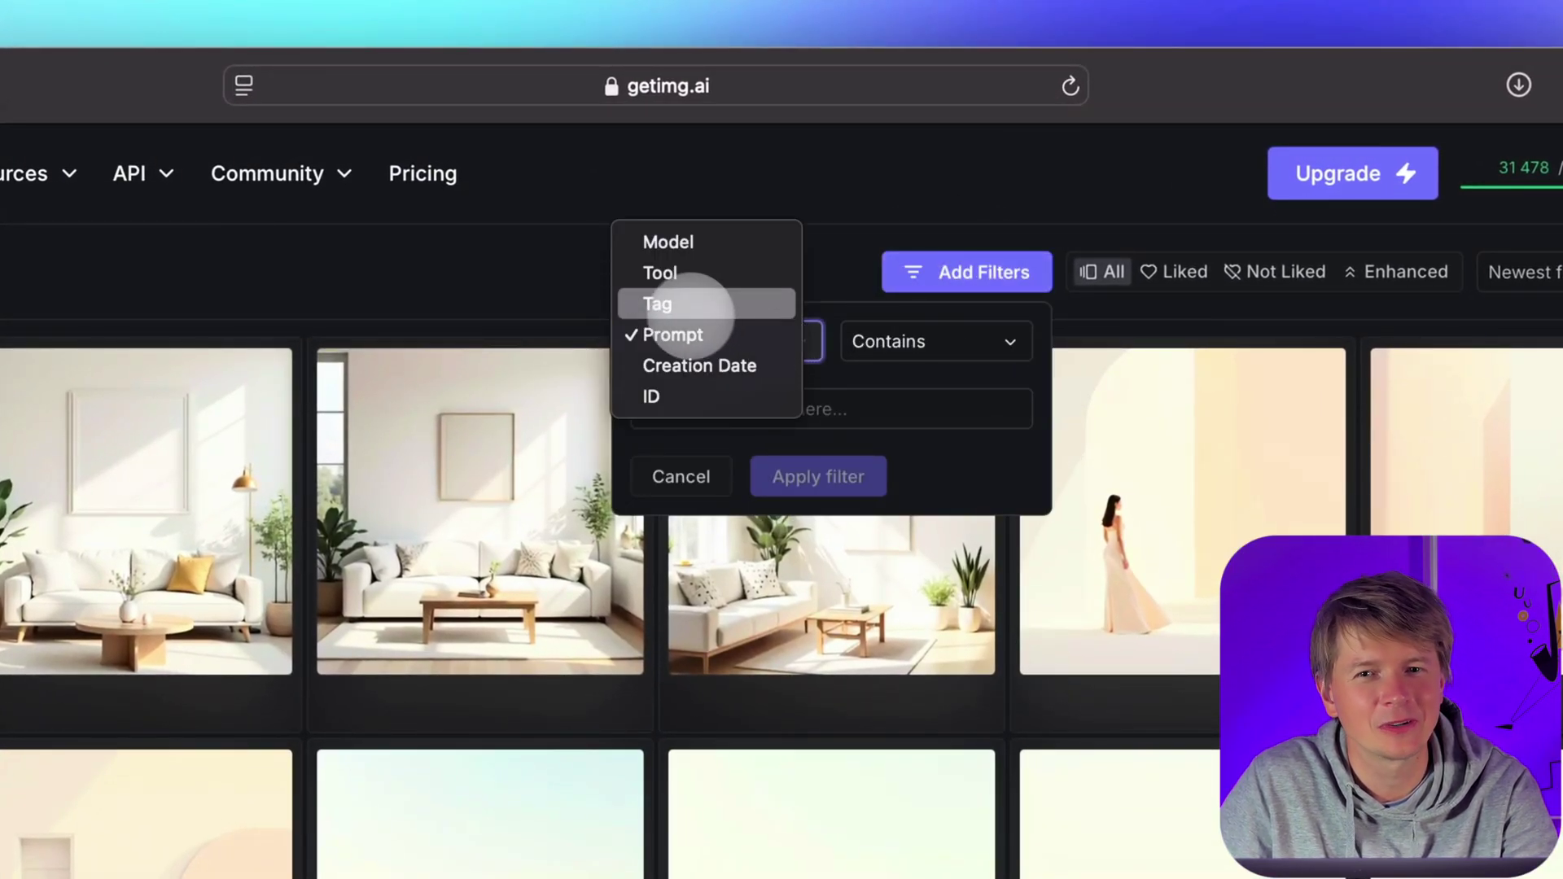
pyautogui.click(674, 300)
pyautogui.click(724, 403)
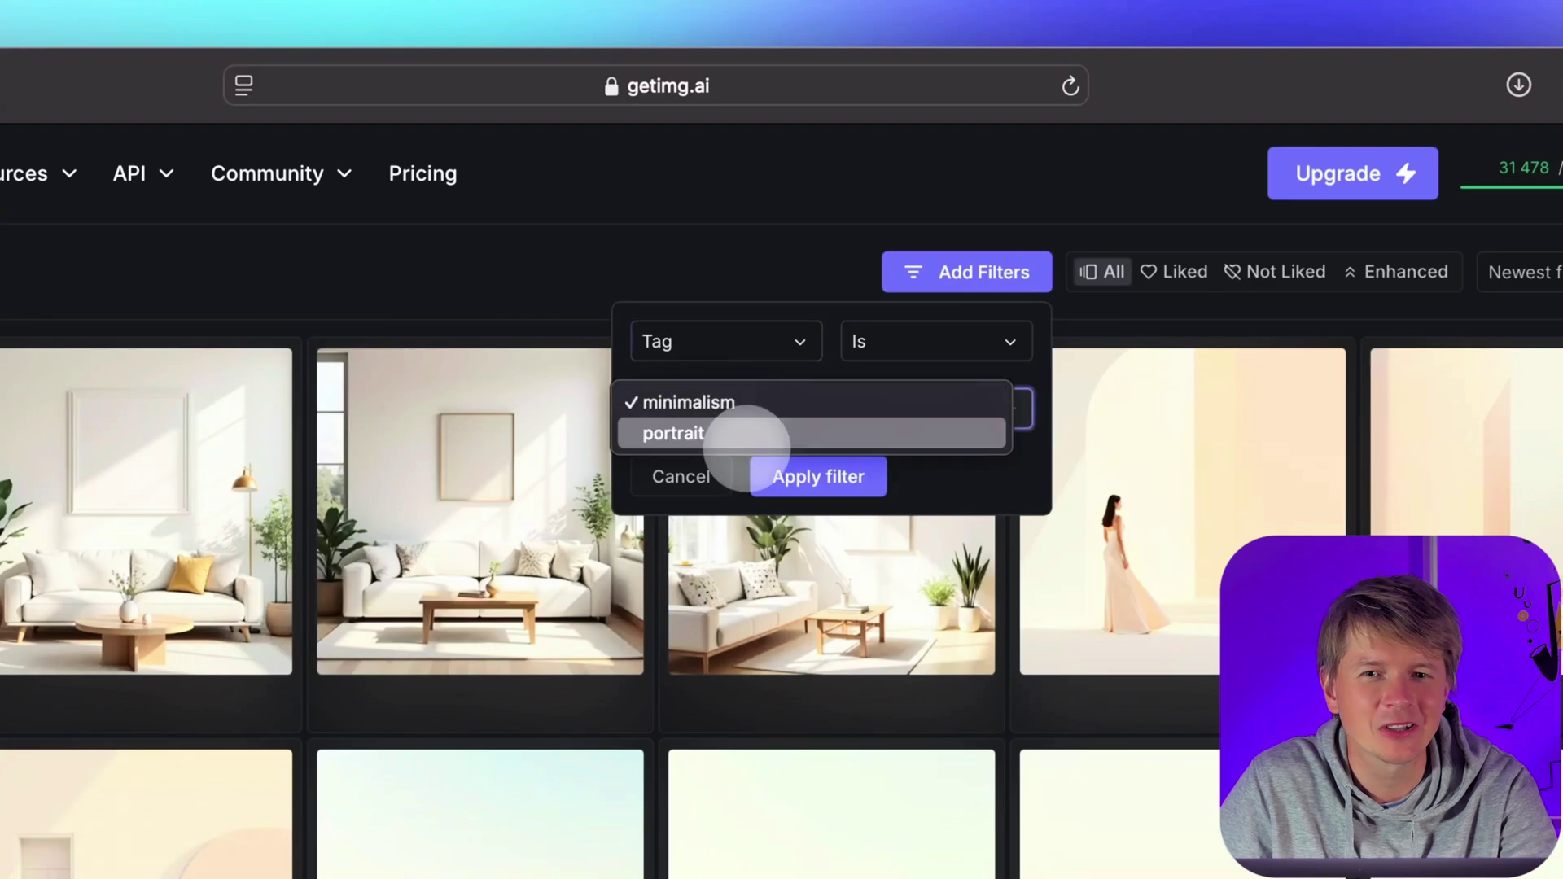
pyautogui.click(747, 431)
pyautogui.click(818, 477)
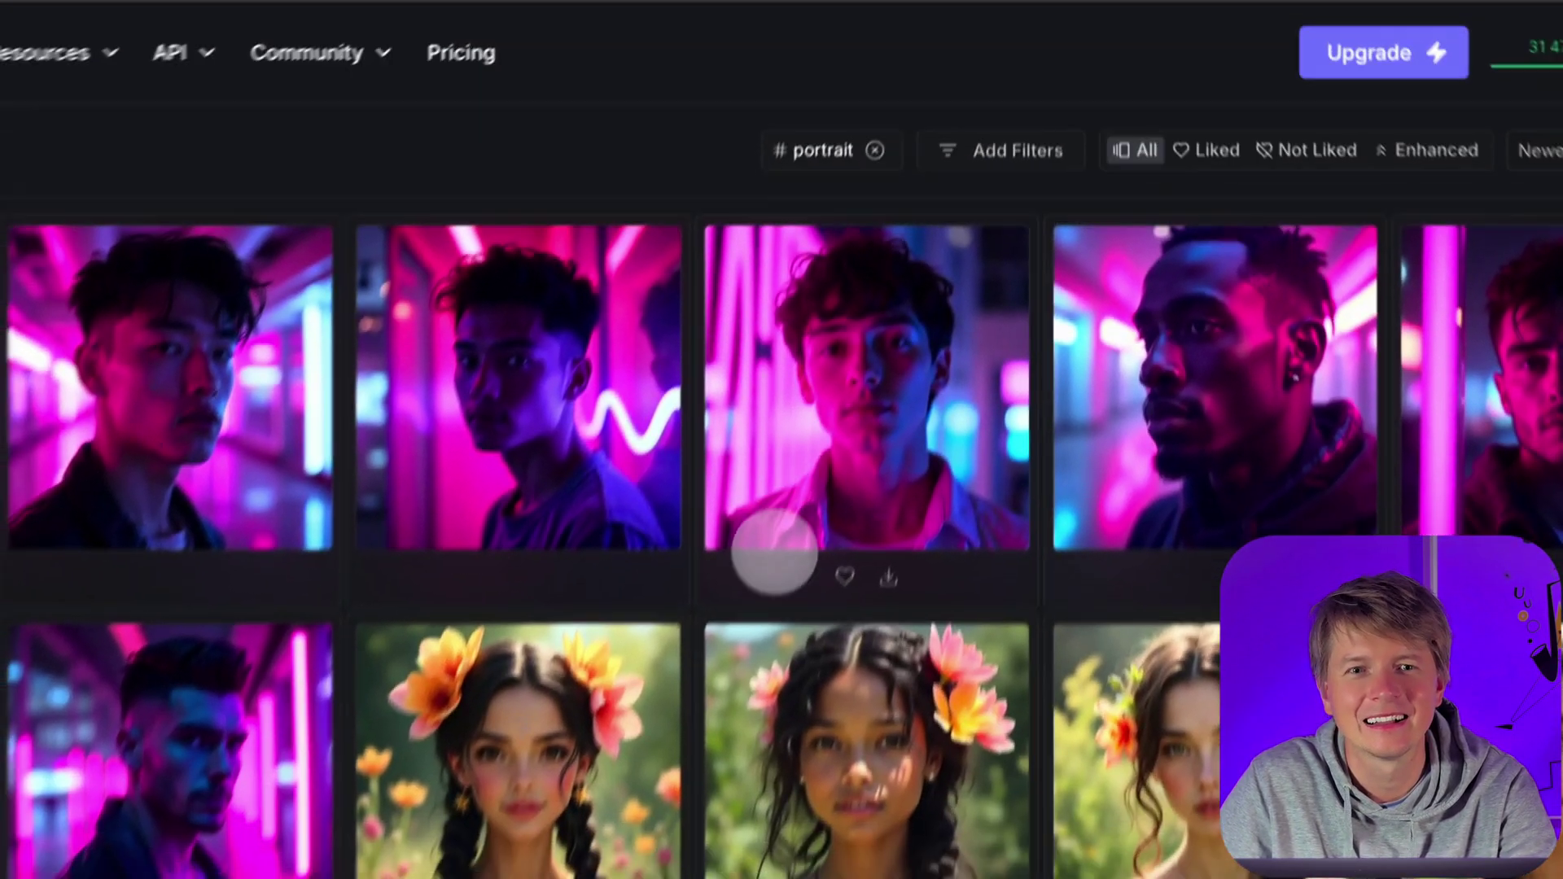
pyautogui.scroll(-5, 781, 660)
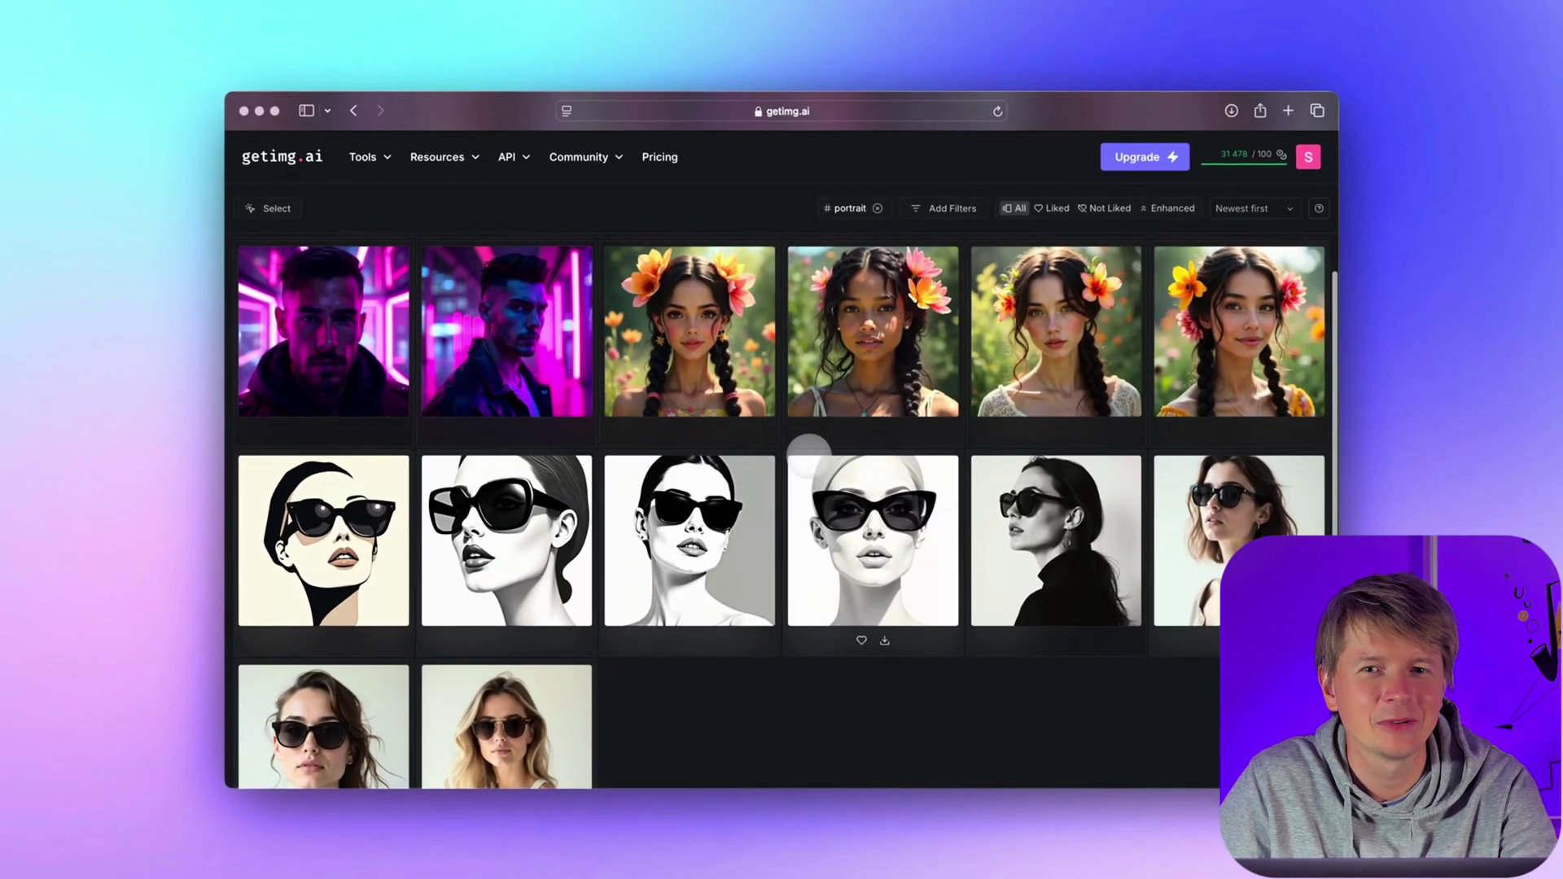
pyautogui.scroll(3, 808, 450)
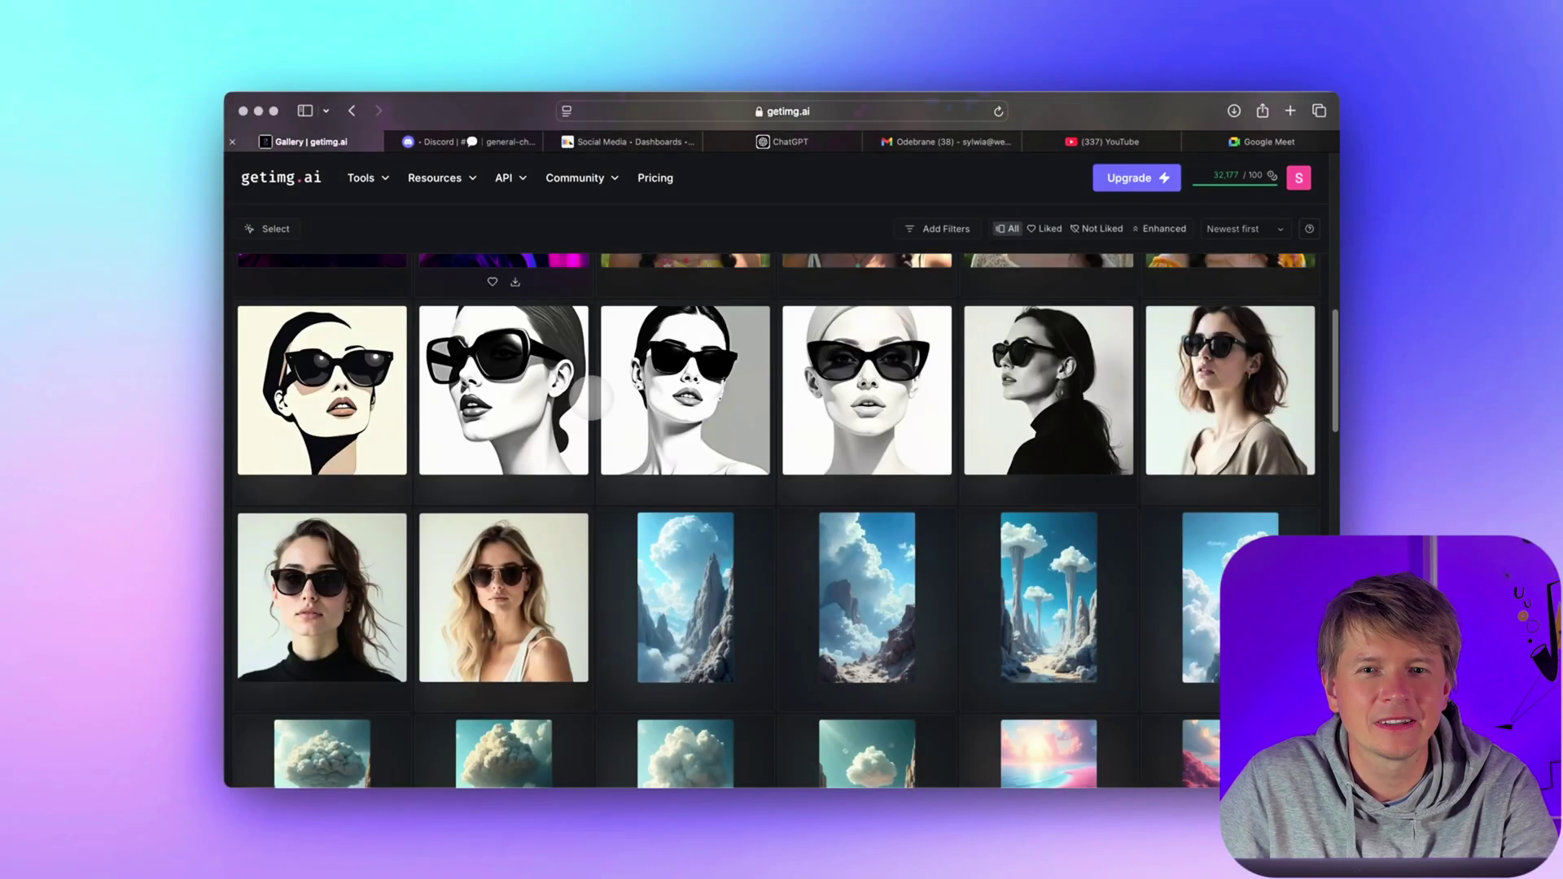
# Scroll through the unfiltered gallery to find the sunglasses portraits
pyautogui.scroll(7, 592, 395)
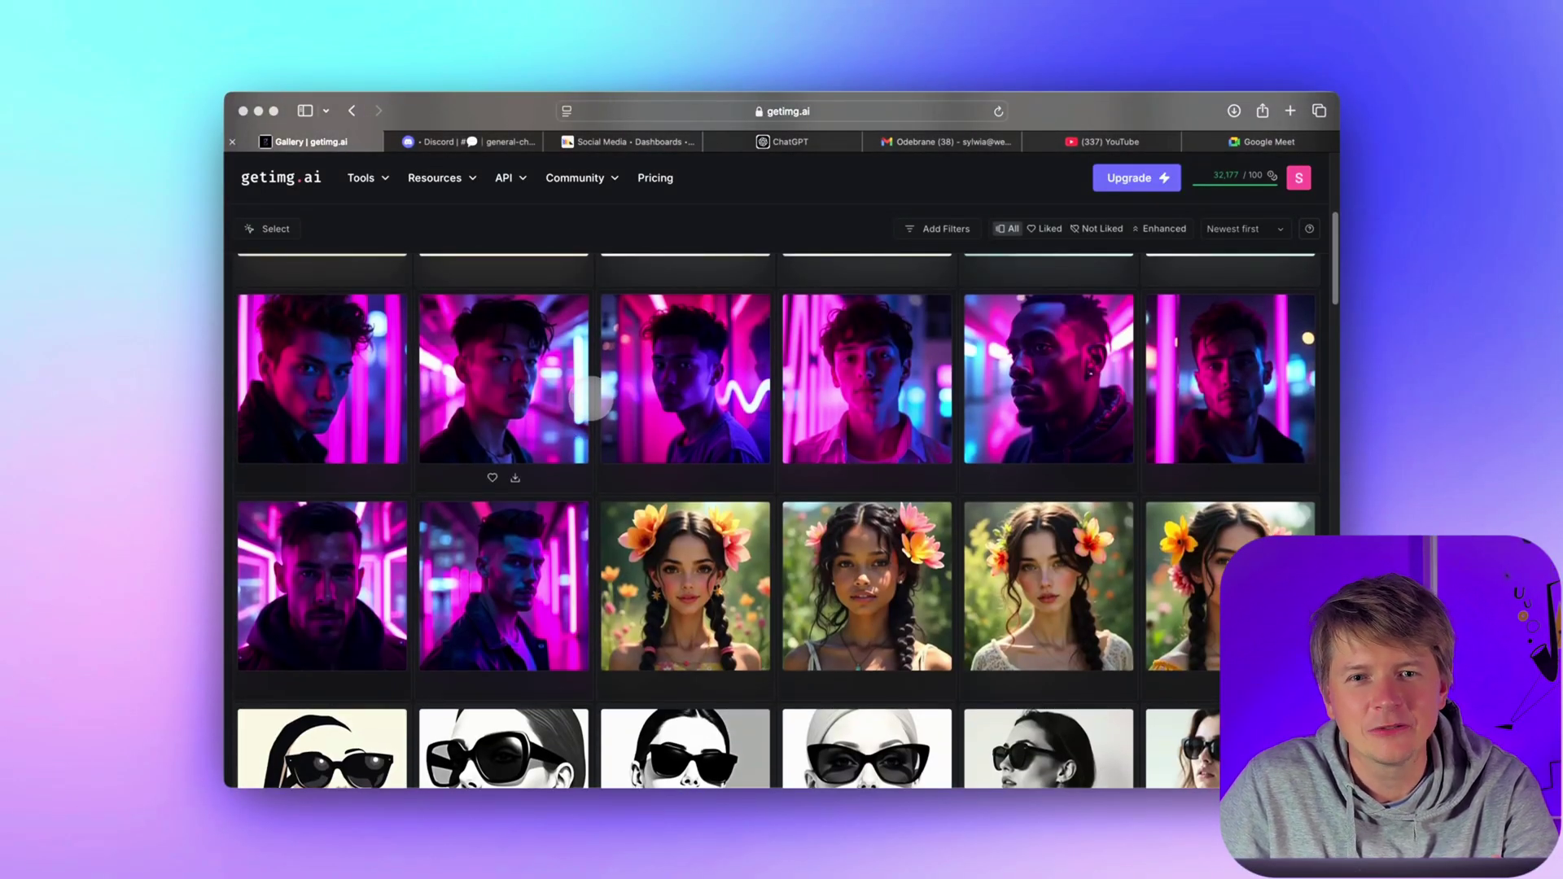
pyautogui.scroll(5, 614, 392)
pyautogui.scroll(-4, 622, 391)
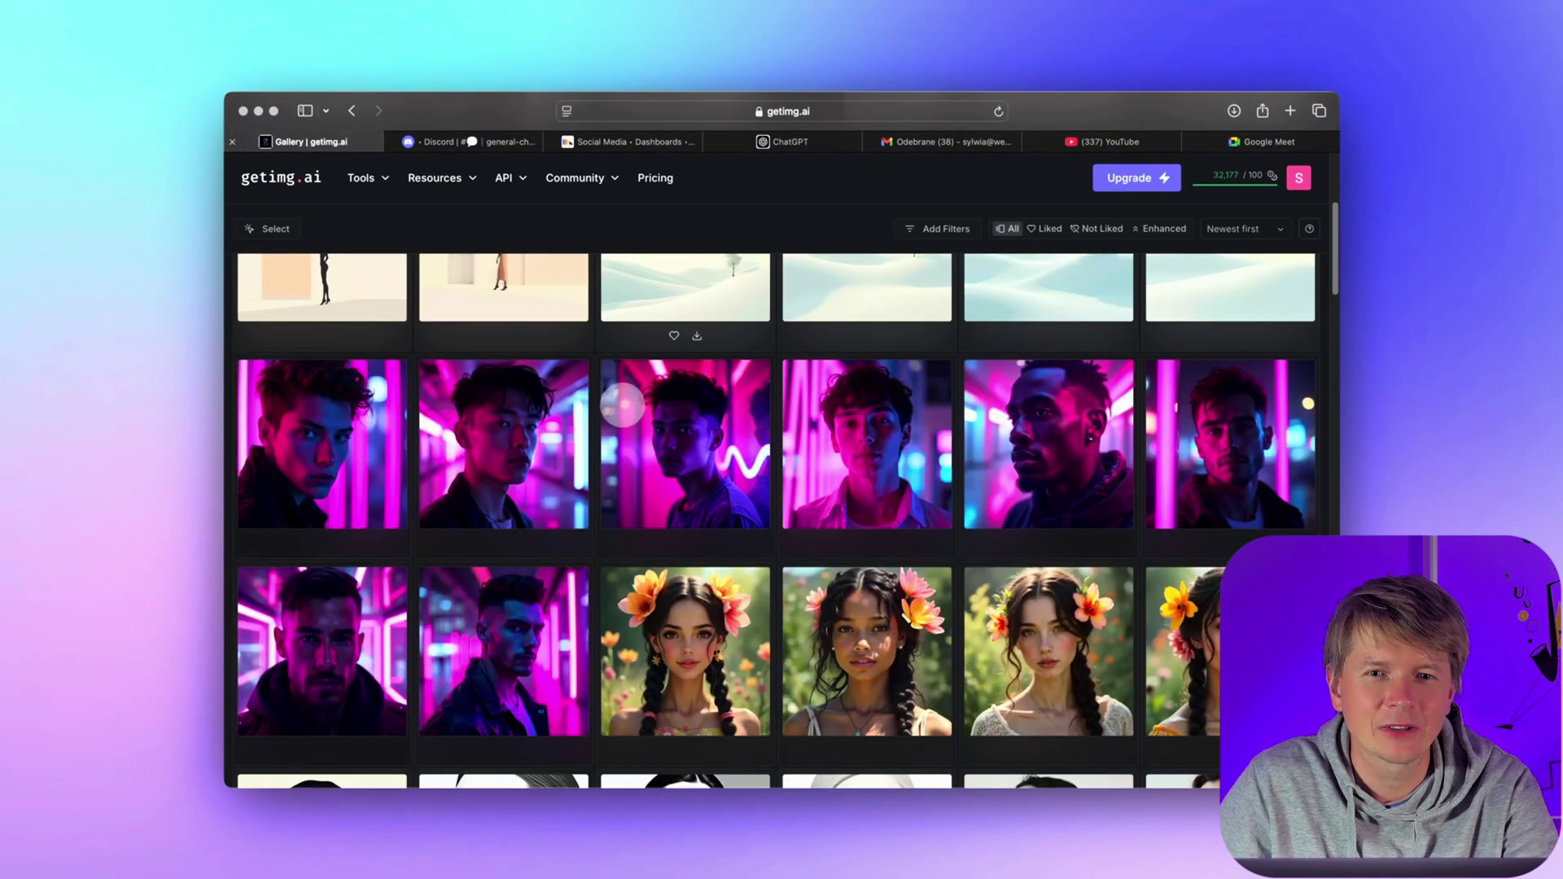
pyautogui.scroll(-3, 694, 493)
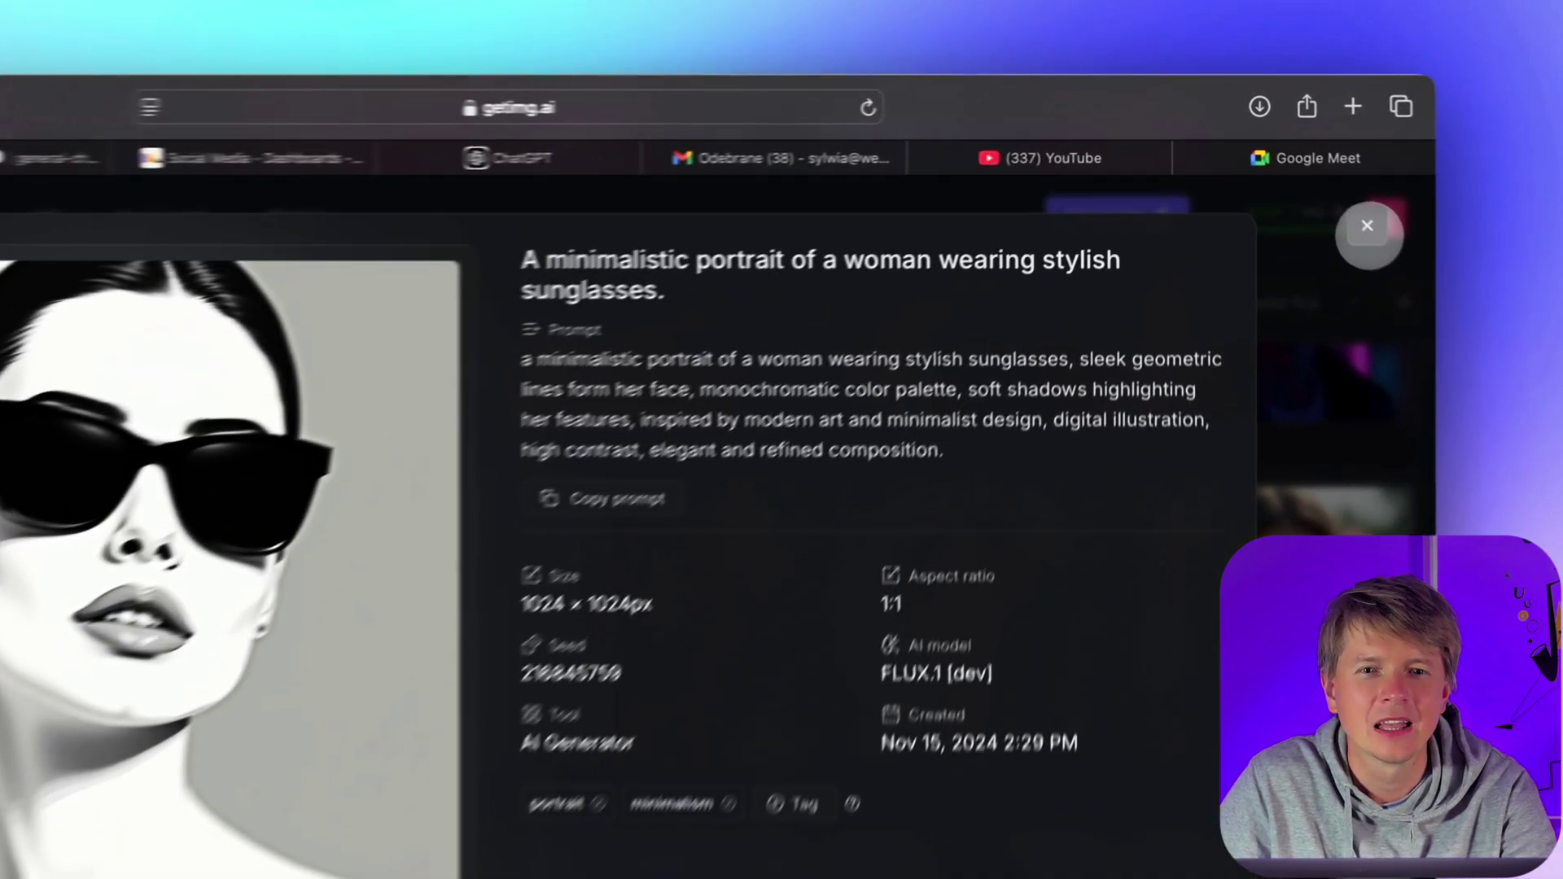
# Close the image details and reapply a Tag filter with value 'portrait'
pyautogui.click(1300, 183)
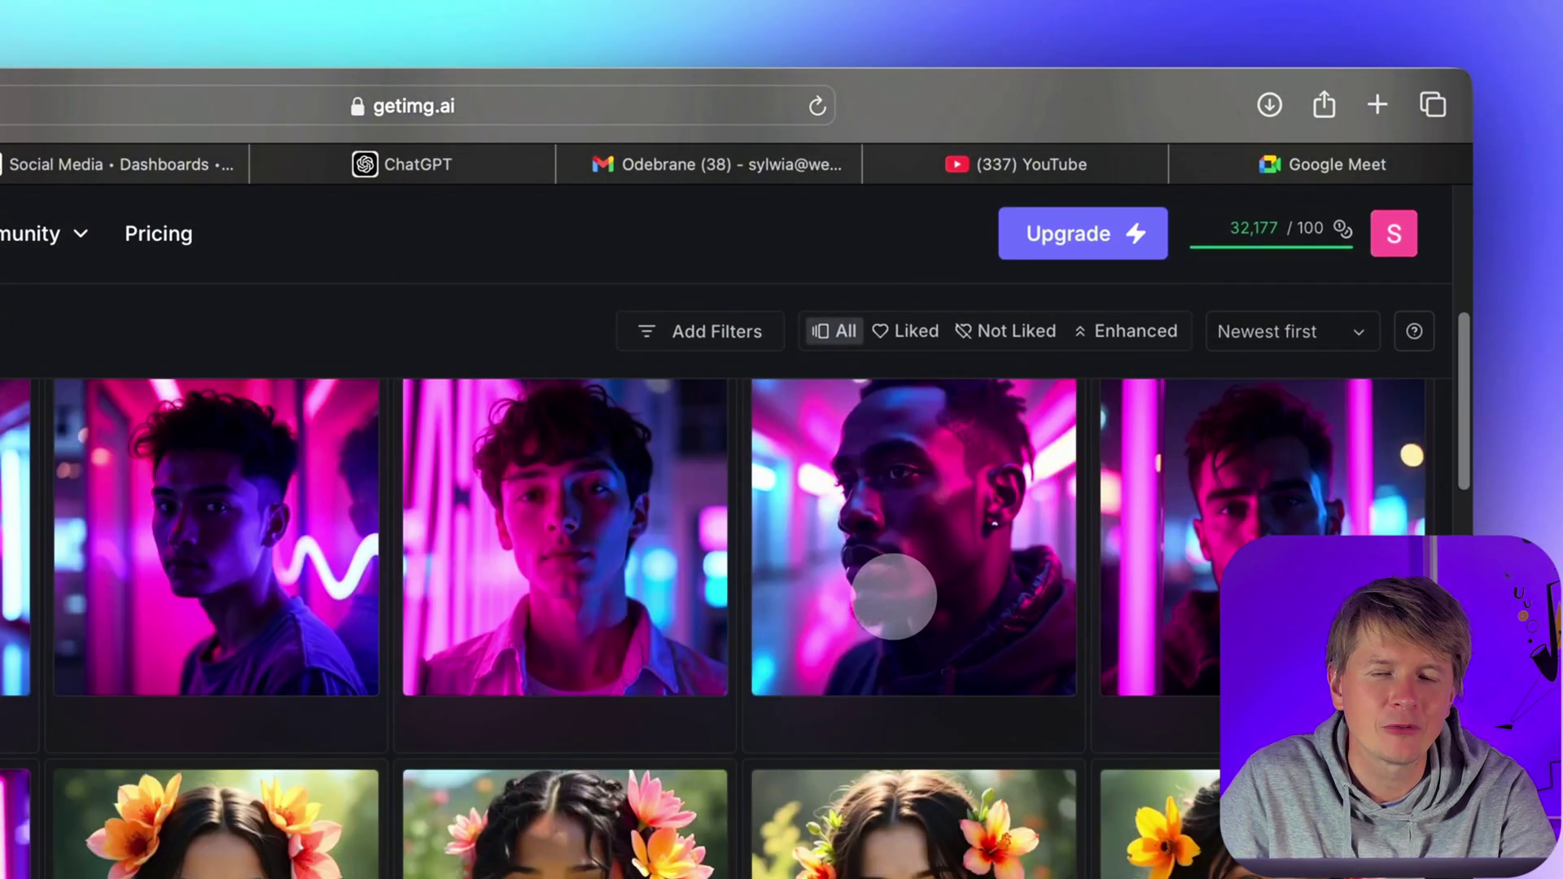
pyautogui.scroll(10, 894, 597)
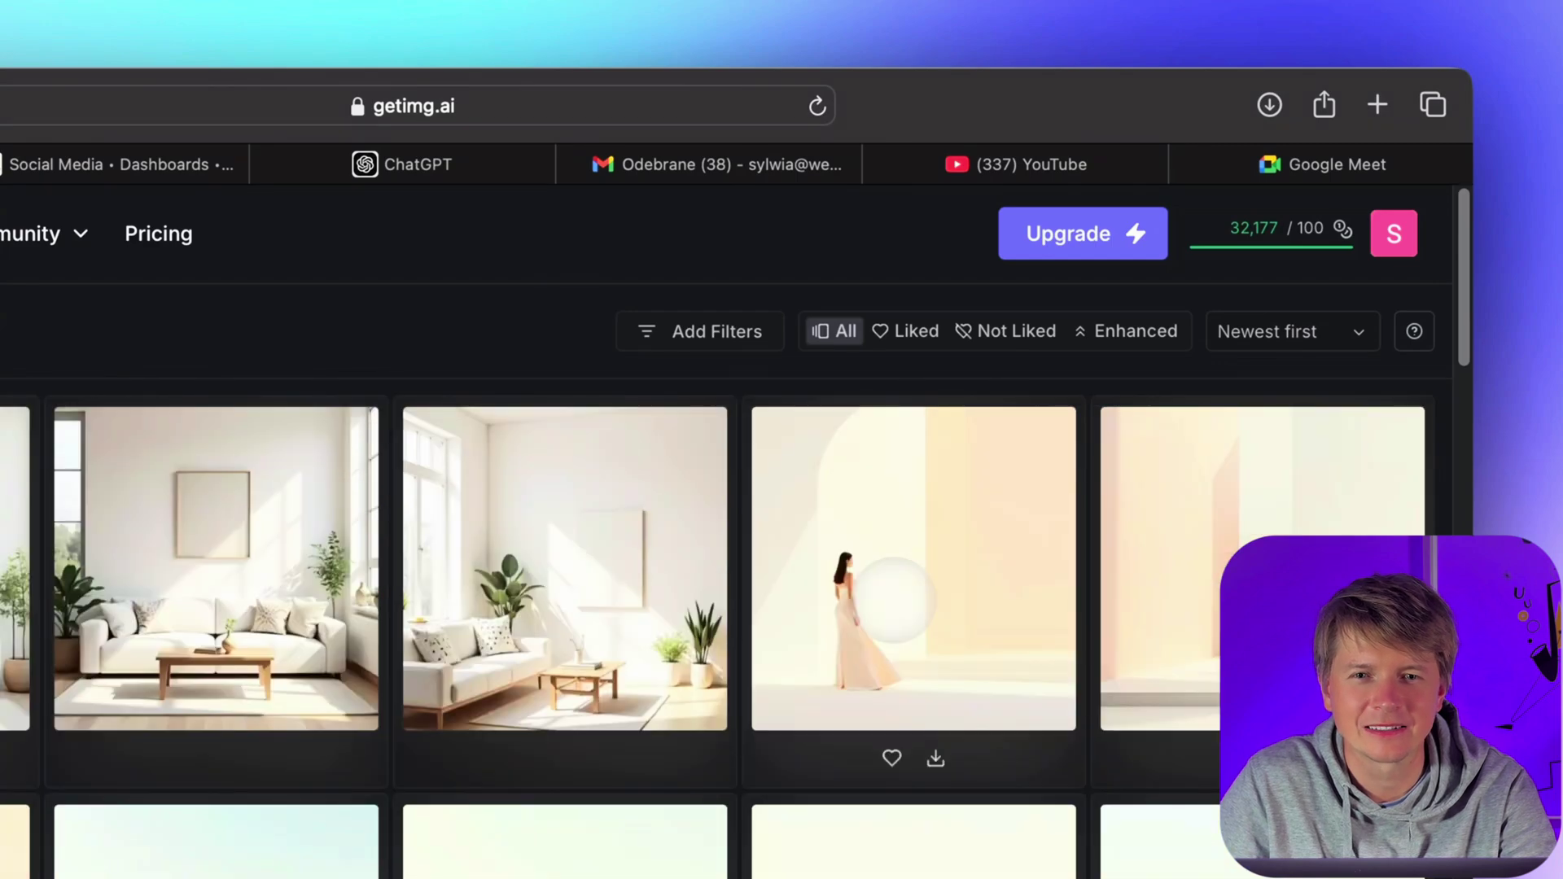
pyautogui.click(730, 329)
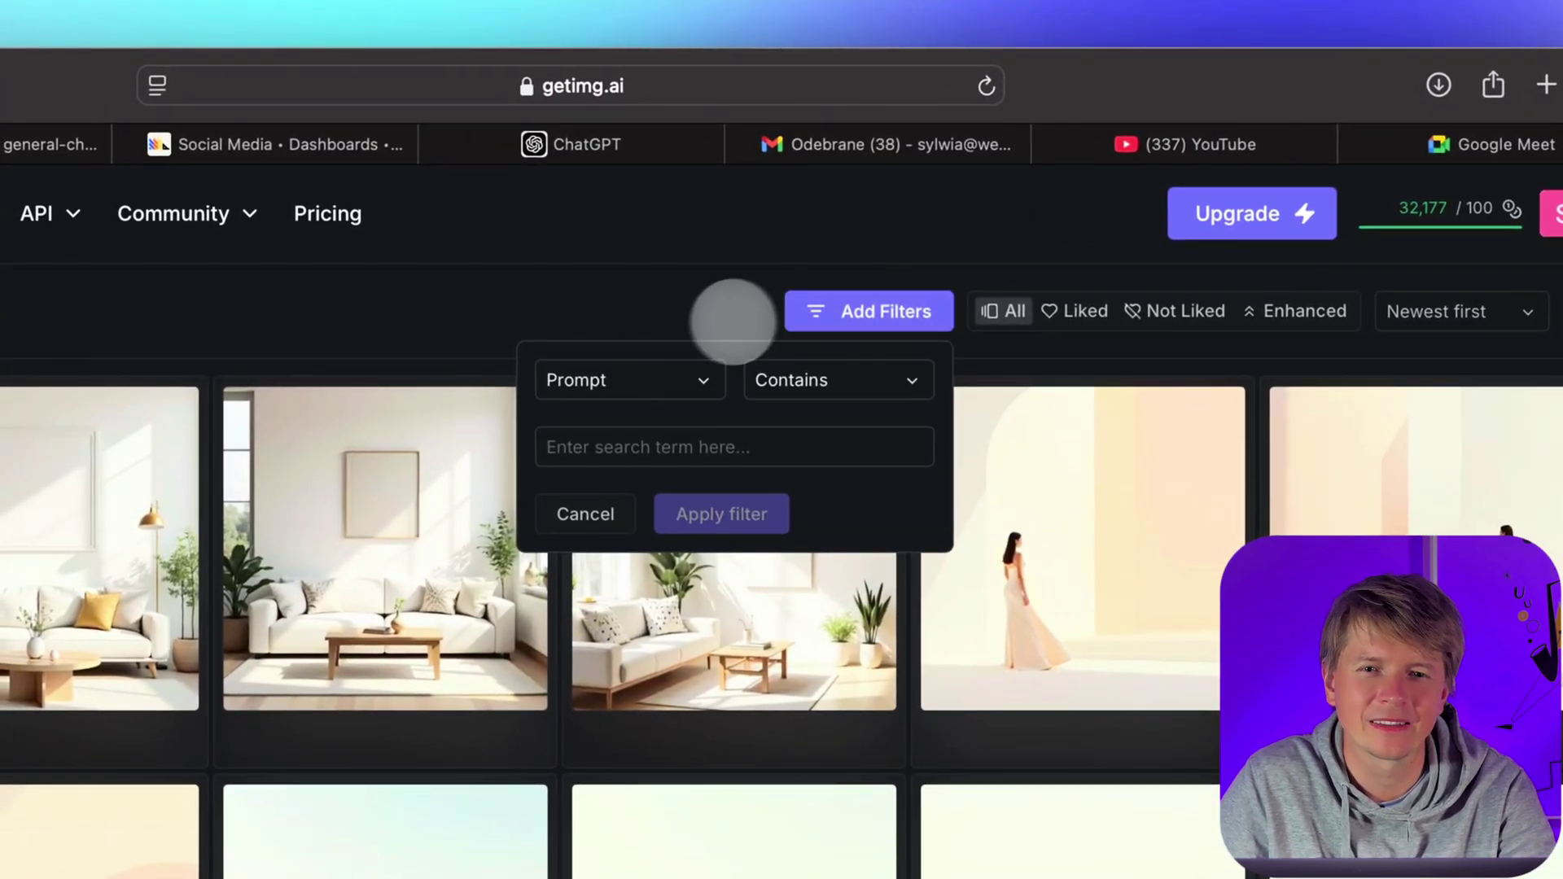
pyautogui.click(663, 368)
pyautogui.click(649, 342)
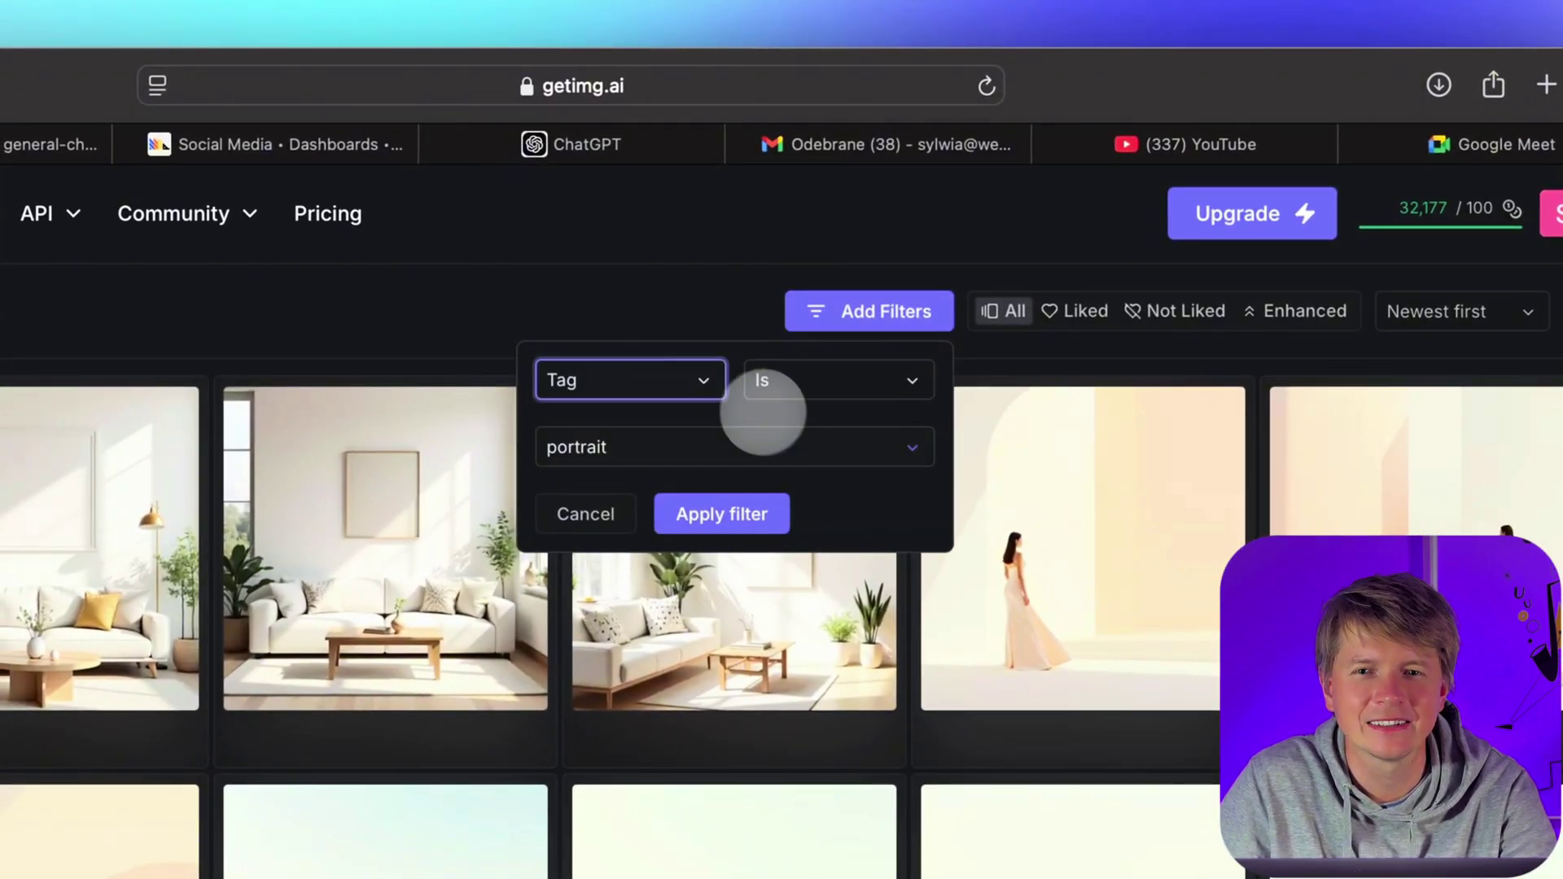
pyautogui.click(724, 512)
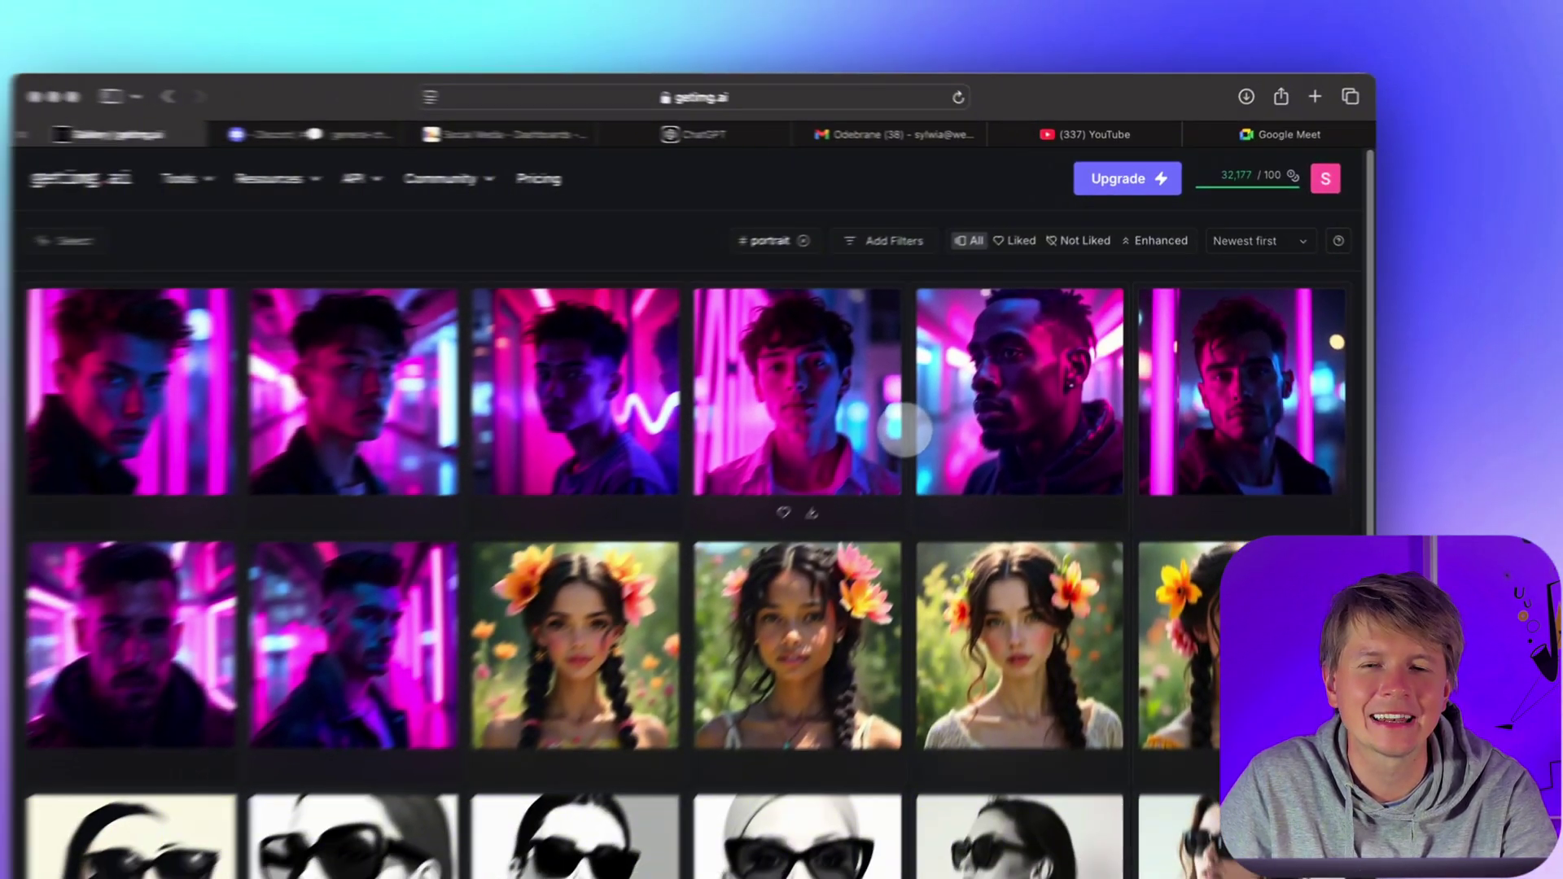
pyautogui.scroll(-4, 904, 431)
pyautogui.scroll(1, 815, 432)
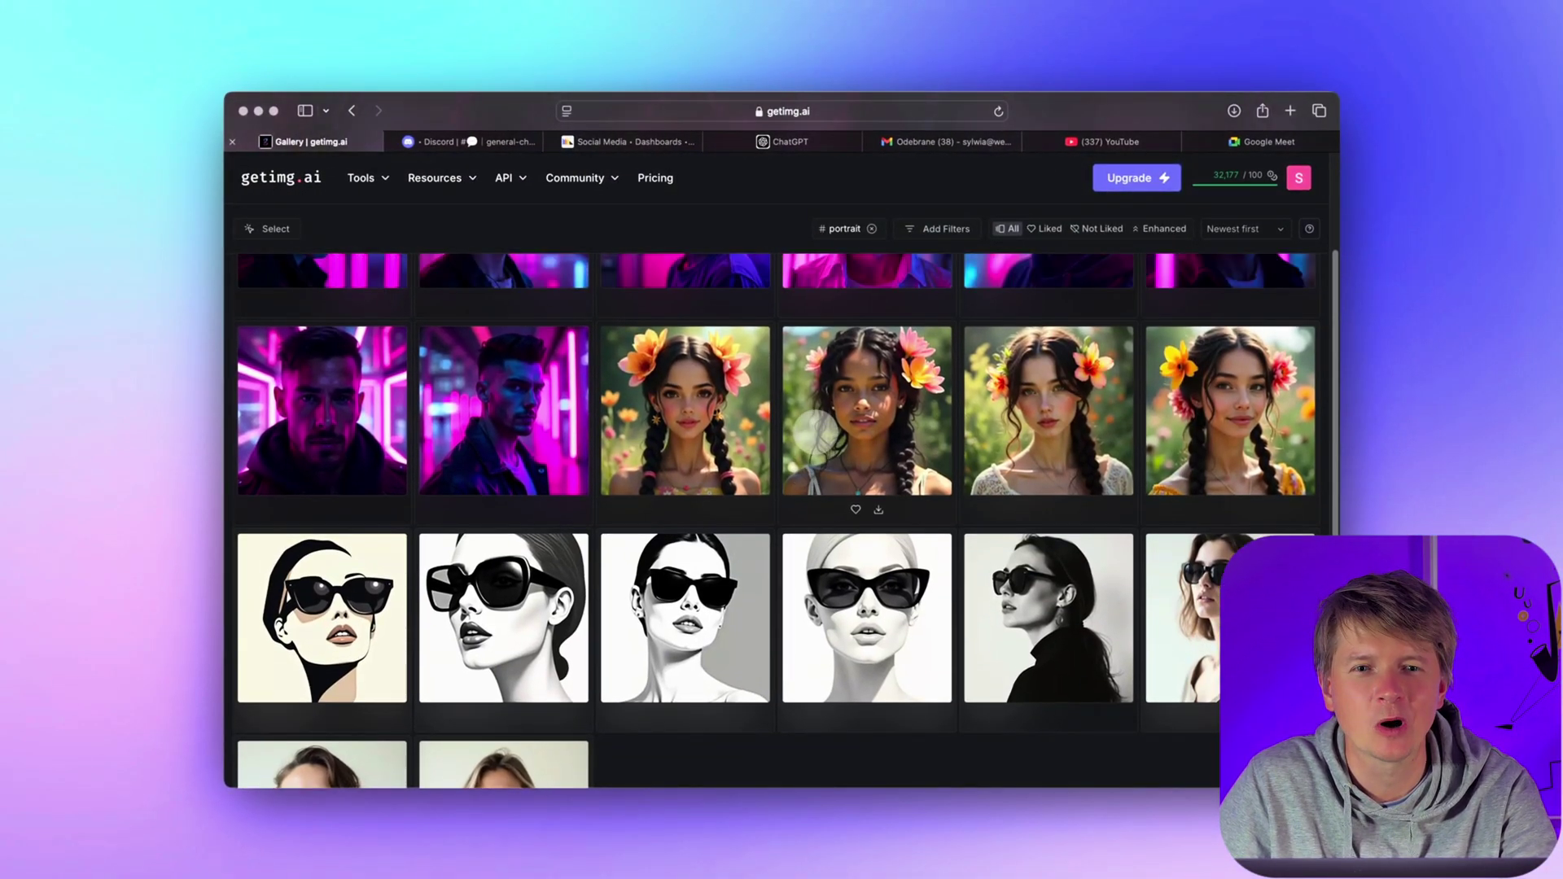
pyautogui.scroll(2, 814, 427)
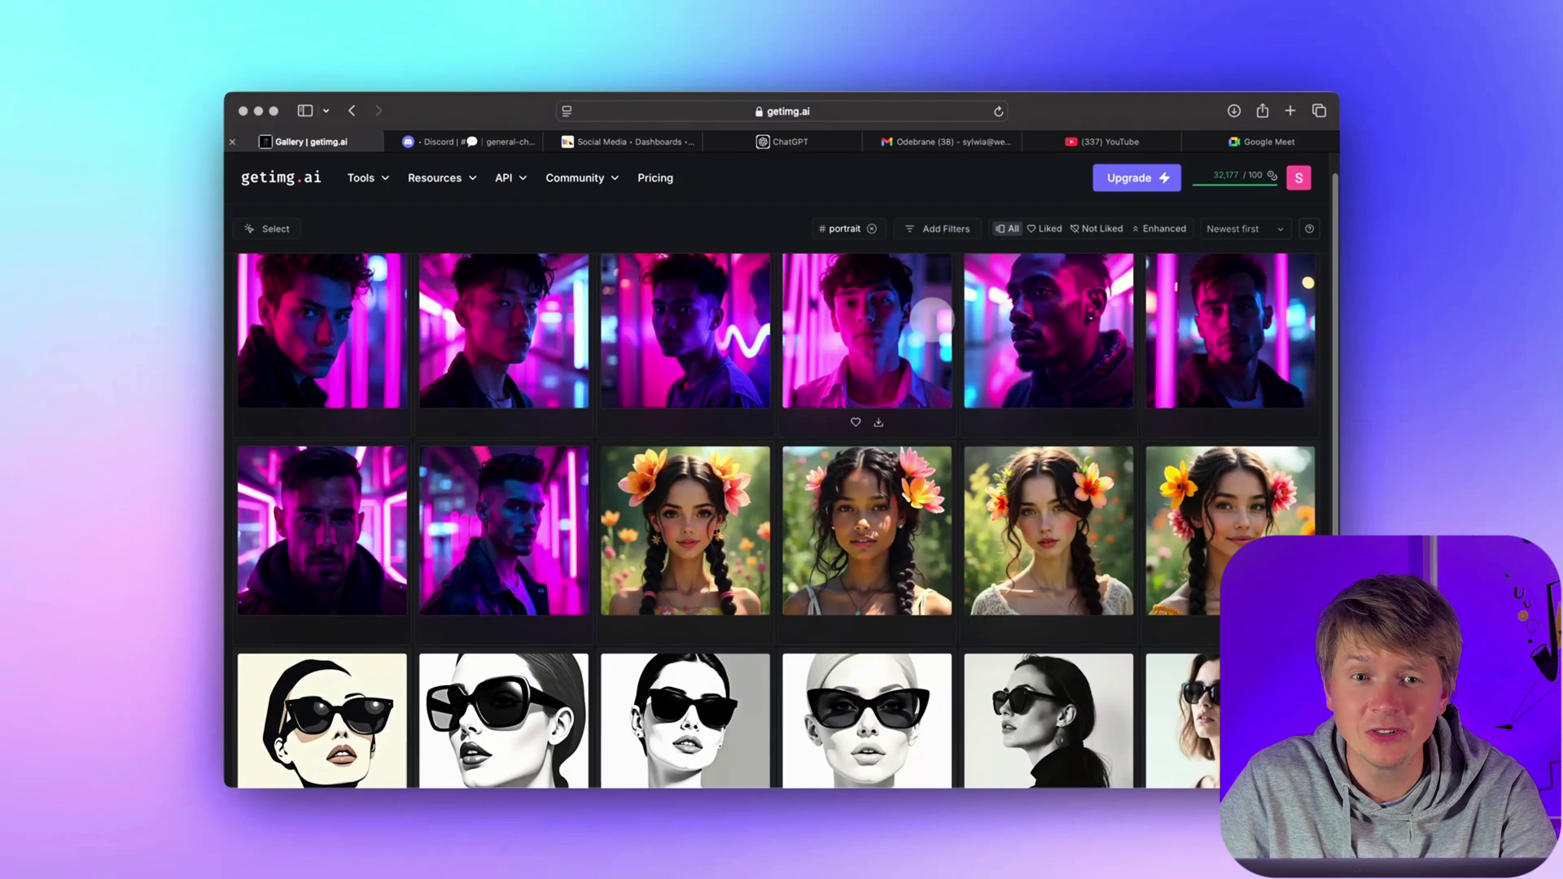
pyautogui.scroll(-2, 928, 360)
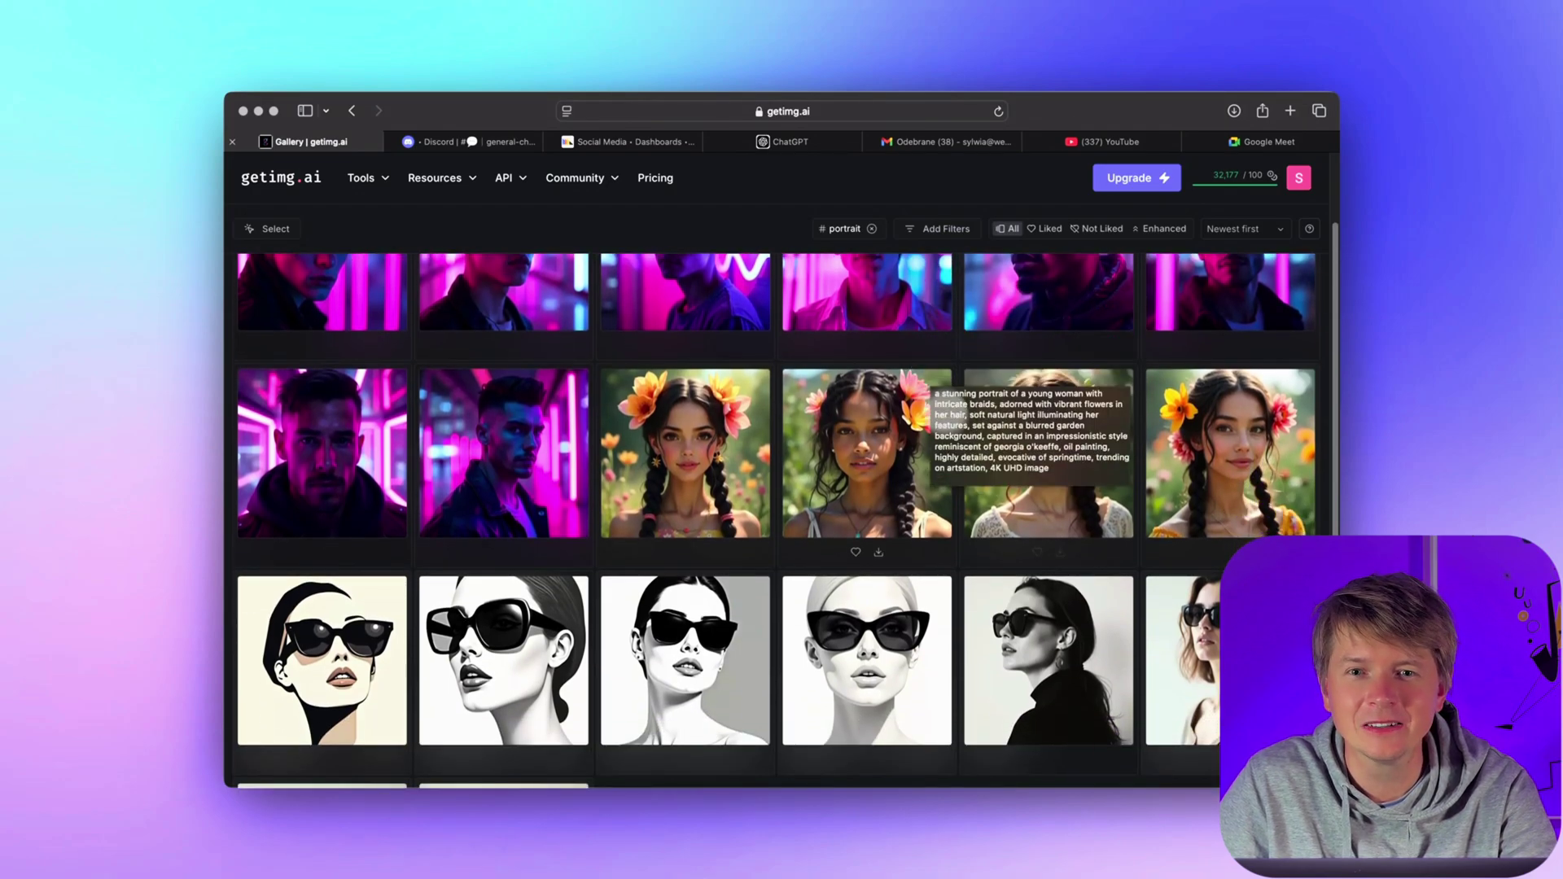
# On the fourth sunglasses portrait, add a new 'women' tag and remove 'minimalism'
pyautogui.click(943, 671)
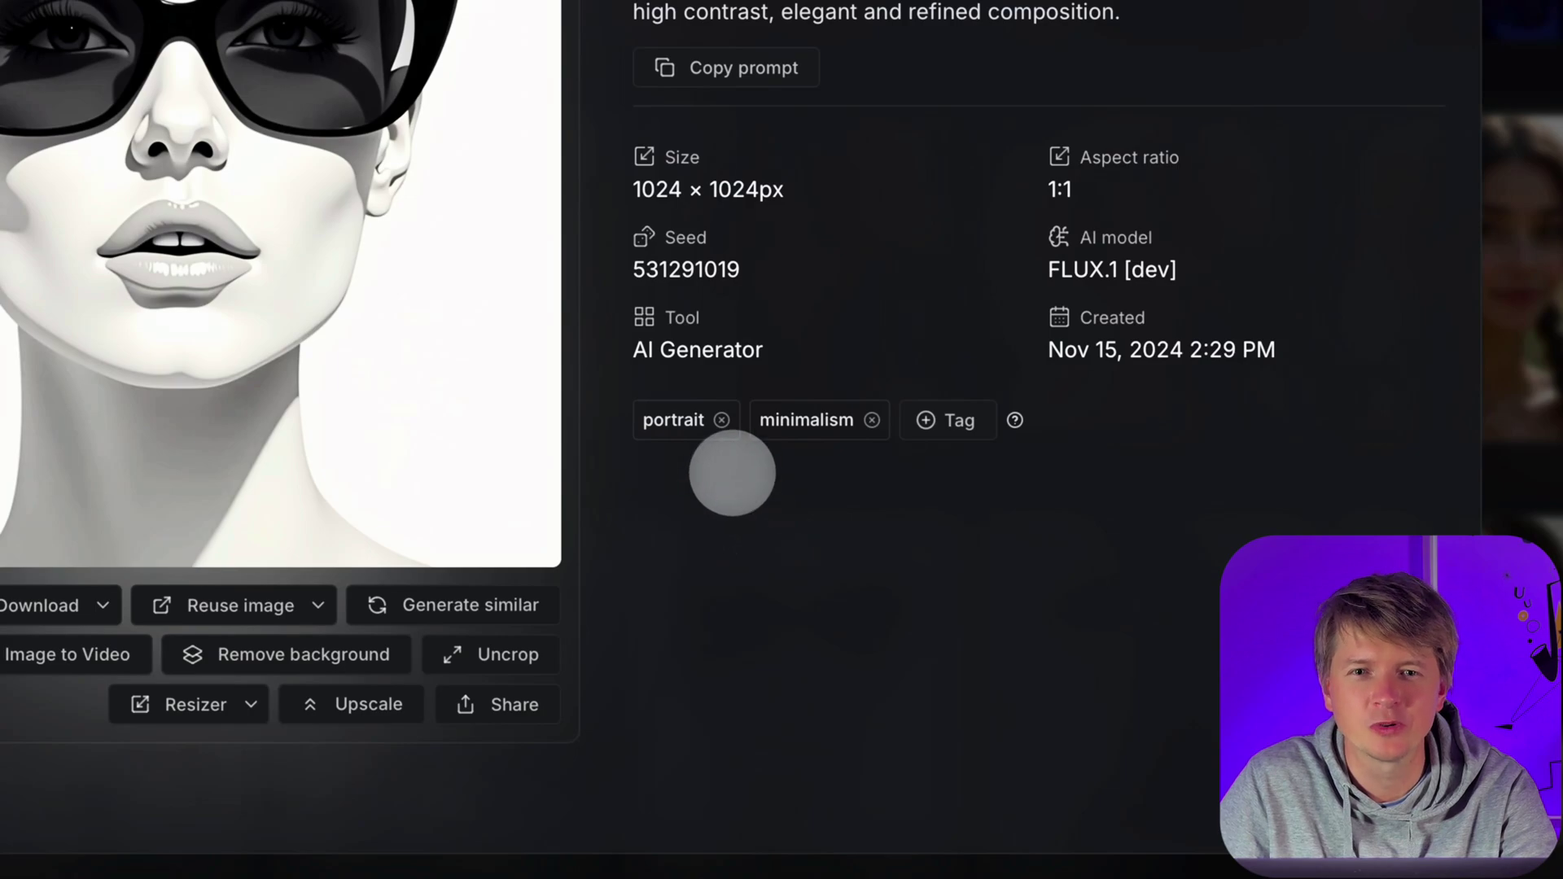
pyautogui.click(965, 427)
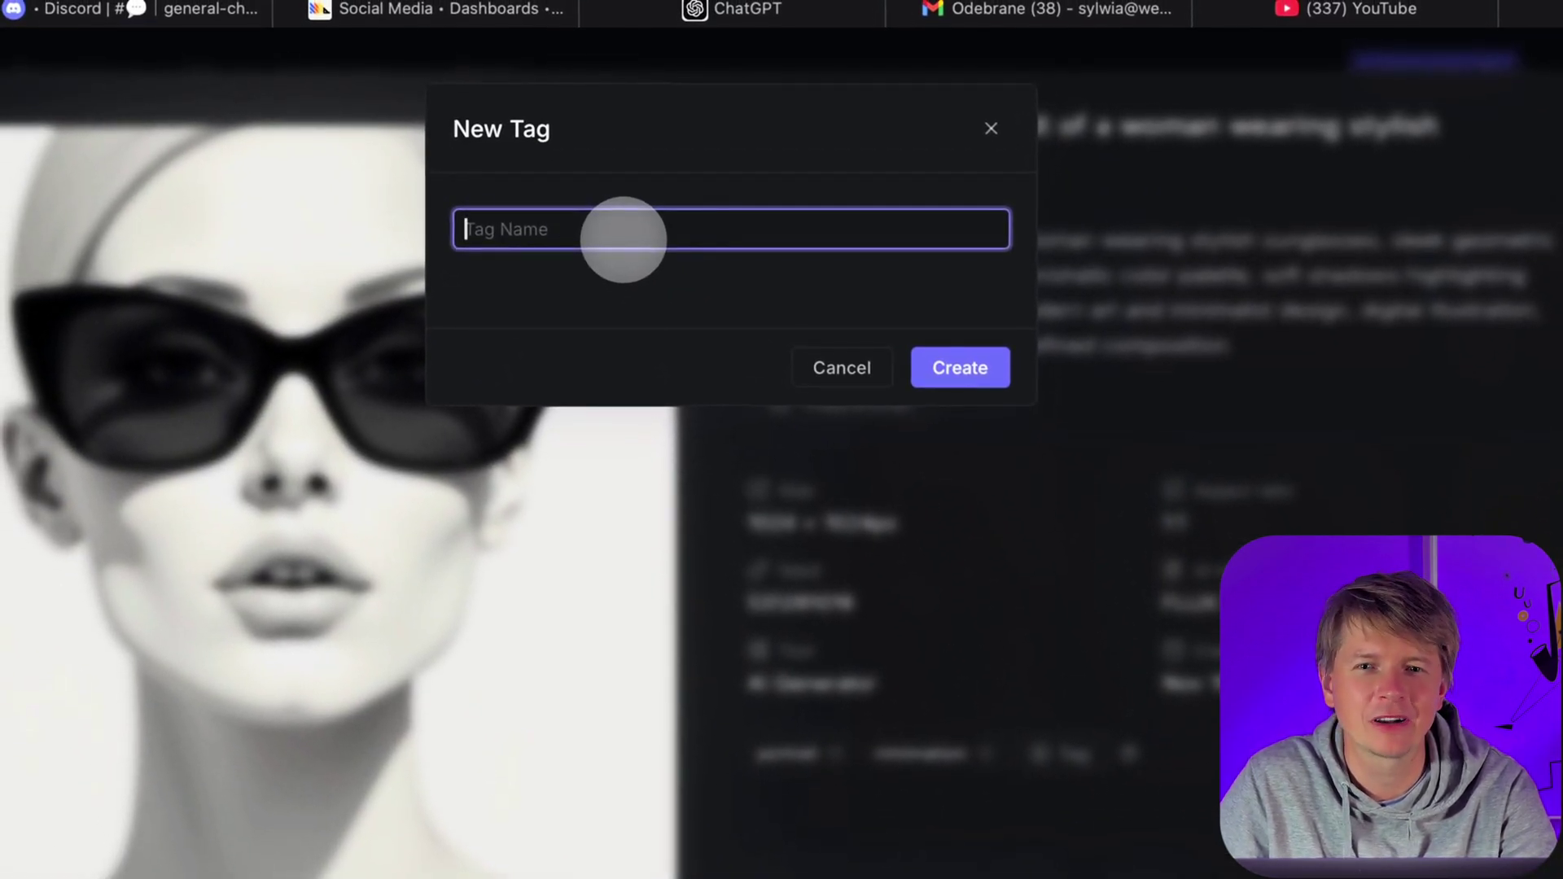
pyautogui.write('women')
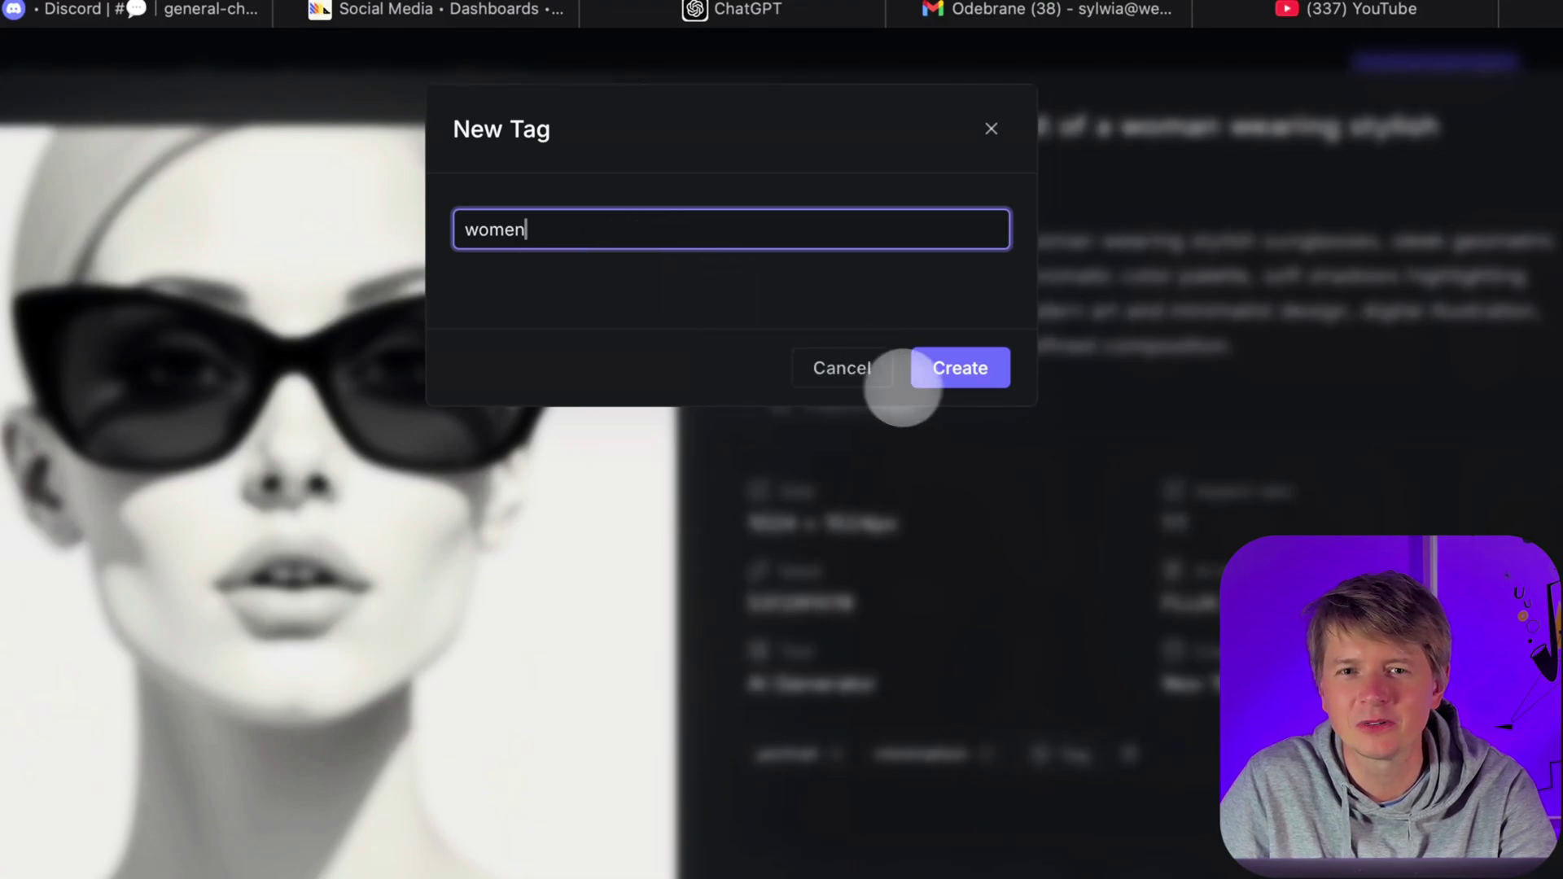
pyautogui.click(916, 376)
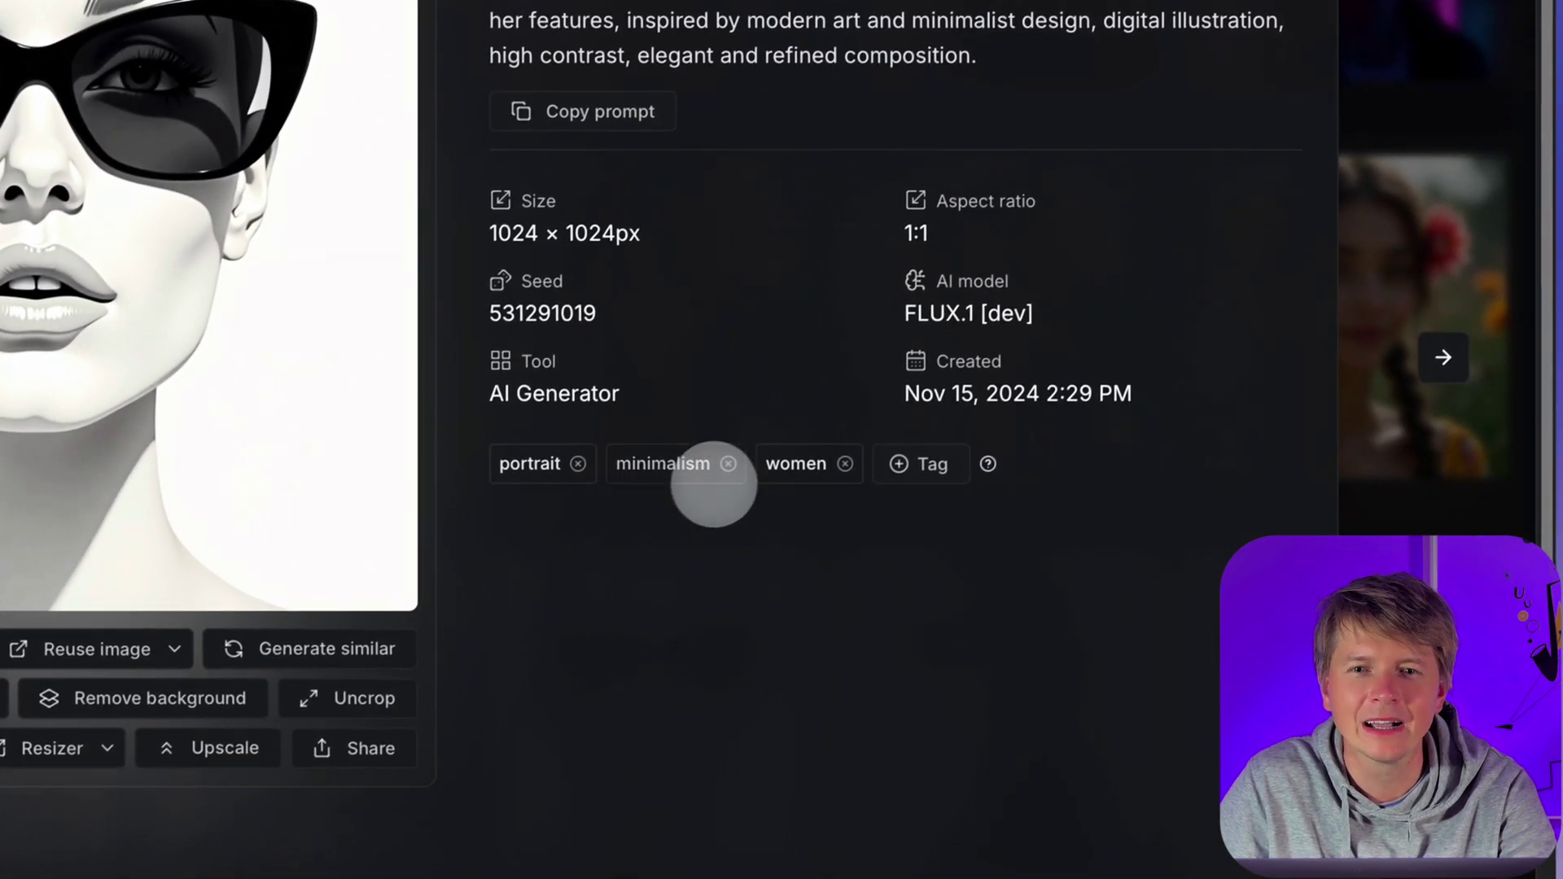
pyautogui.click(728, 463)
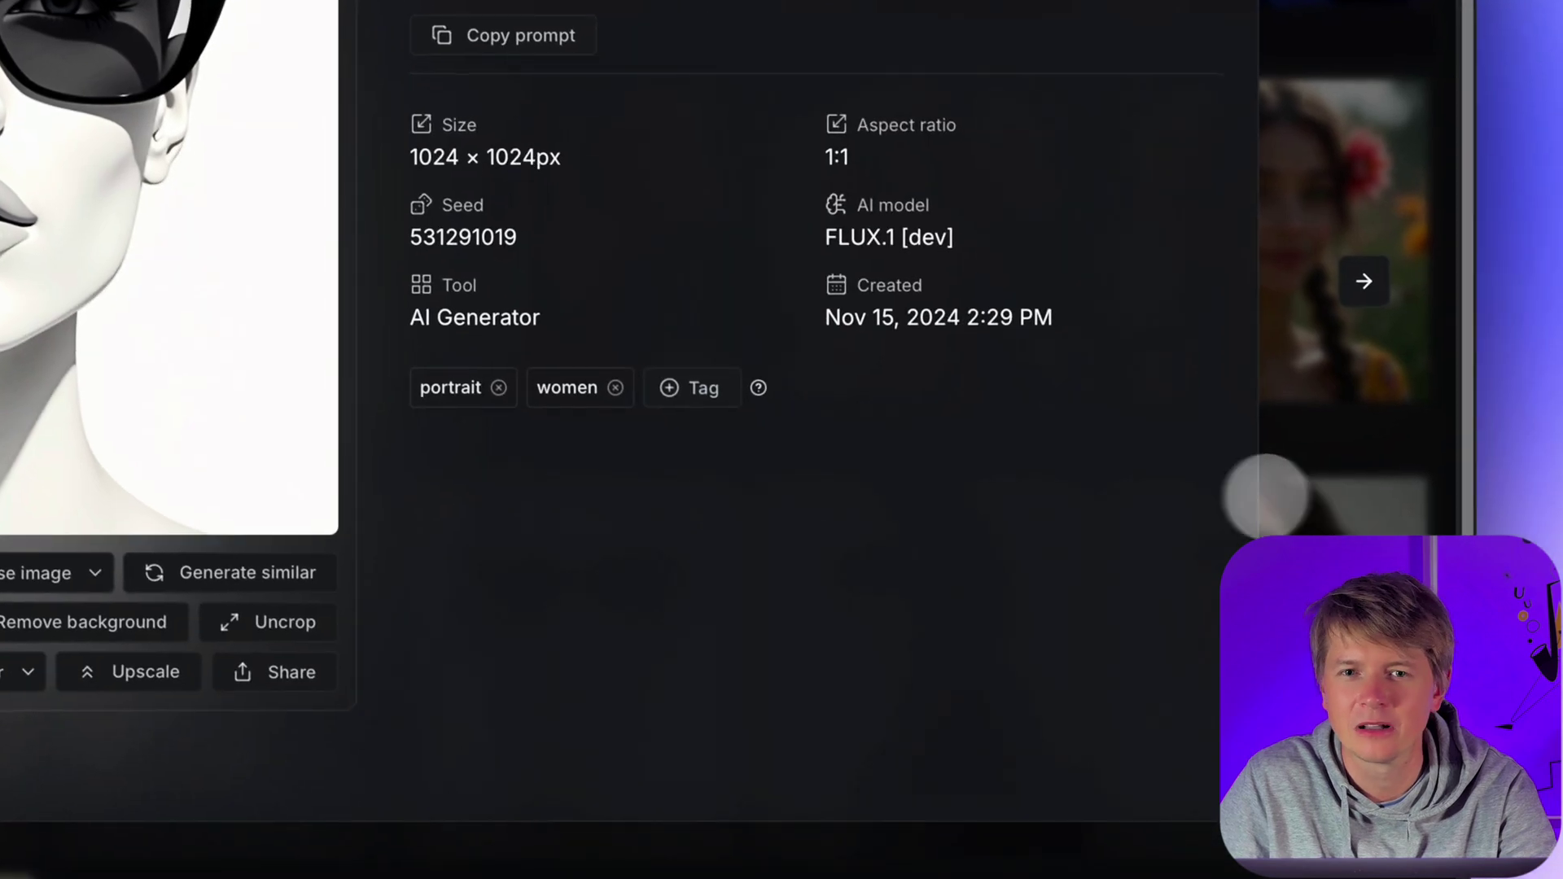